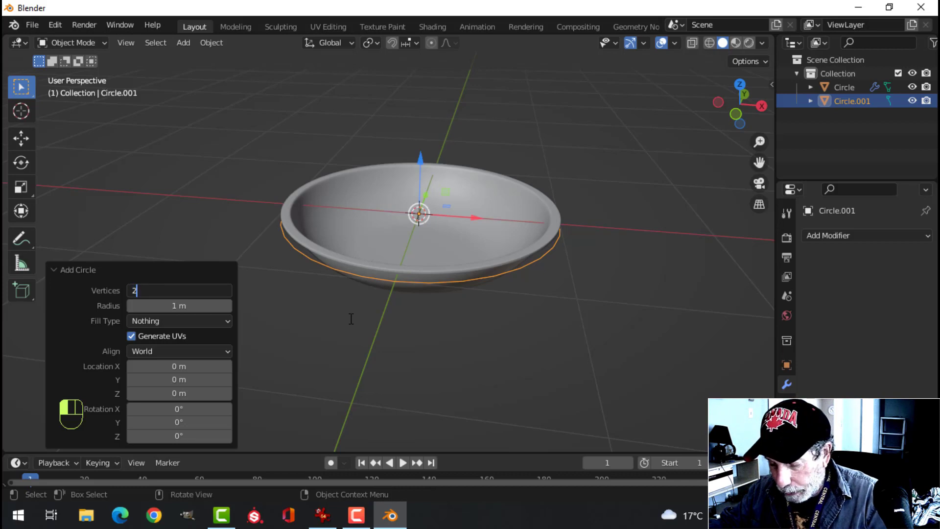
- Give the new circle 20 vertices and scale its mesh down to fit just inside the bowl's rim
{"action": "type", "text": "0"}
{"action": "key", "text": "Return"}
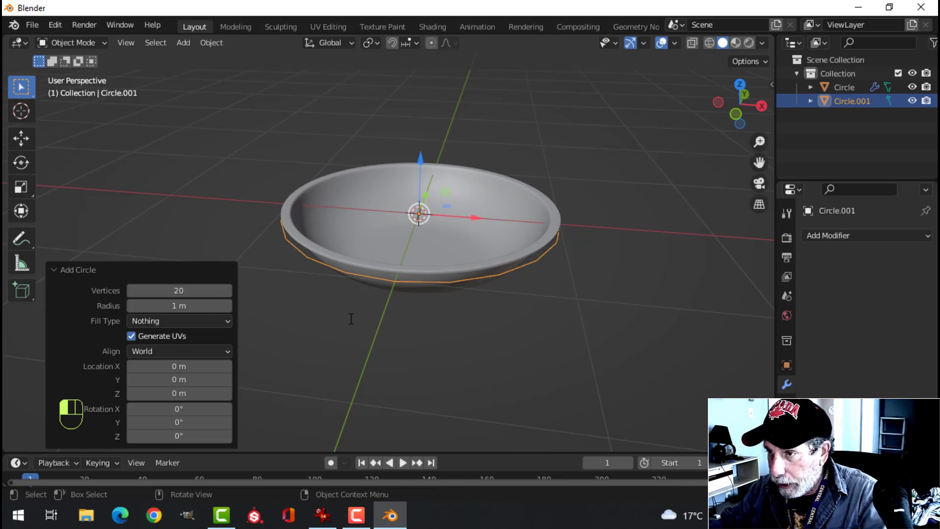
{"action": "key", "text": "Tab"}
{"action": "key", "text": "s"}
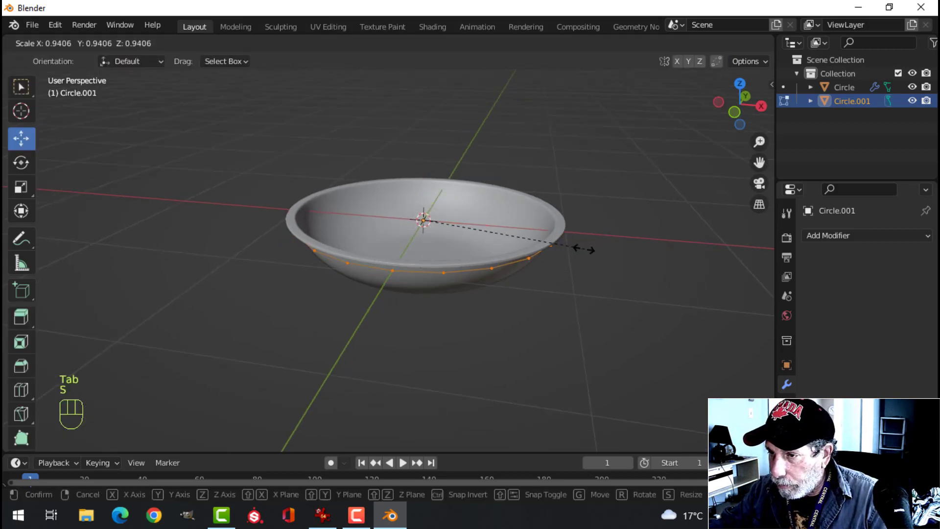
{"action": "left_click", "coordinate": [572, 252]}
- Fill the circle with a face and enlarge the resulting disc by about 1.056
{"action": "key", "text": "f"}
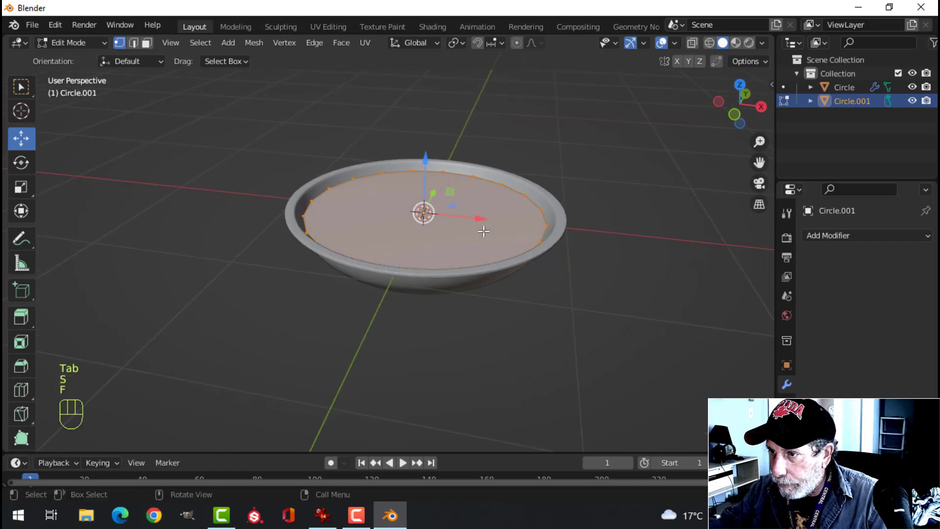
{"action": "key", "text": "s"}
{"action": "left_click", "coordinate": [475, 189]}
{"action": "middle_click_drag", "start_coordinate": [475, 189], "coordinate": [459, 170]}
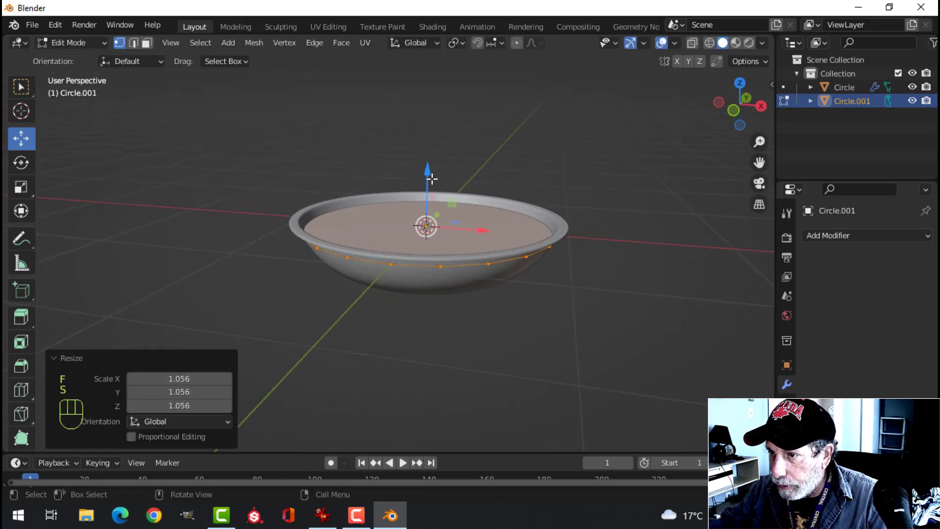
- Raise the filled disc slightly along Z within the bowl and return to object mode
{"action": "left_click_drag", "start_coordinate": [431, 178], "coordinate": [434, 172]}
{"action": "key", "text": "Tab"}
{"action": "middle_click_drag", "start_coordinate": [520, 223], "coordinate": [520, 239]}
{"action": "key", "text": "alt+a"}
{"action": "scroll", "coordinate": [519, 228], "scroll_direction": "up", "scroll_amount": 3}
{"action": "left_click", "coordinate": [505, 233]}
{"action": "middle_click_drag", "start_coordinate": [568, 218], "coordinate": [518, 233]}
{"action": "key", "text": "alt+a"}
{"action": "left_click", "coordinate": [427, 239]}
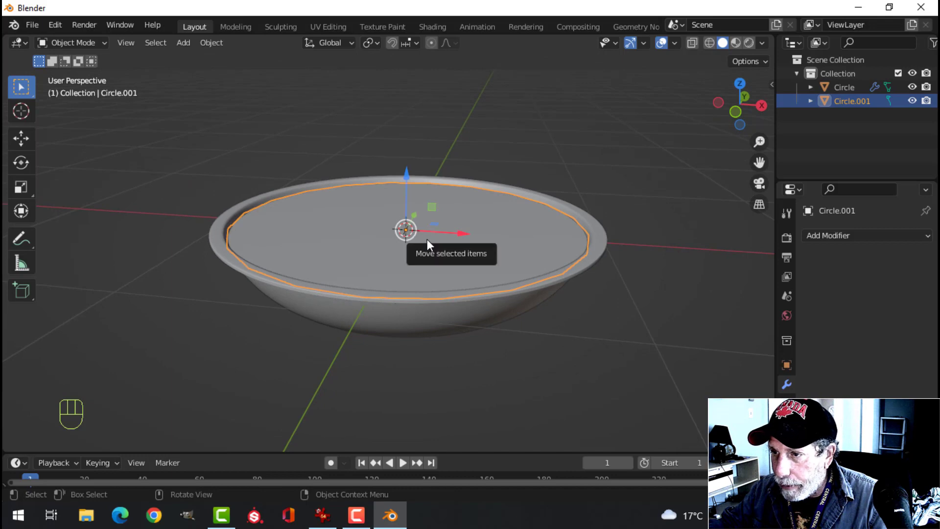
- Add a cylinder mesh at the origin with 24 vertices
{"action": "key", "text": "shift+a"}
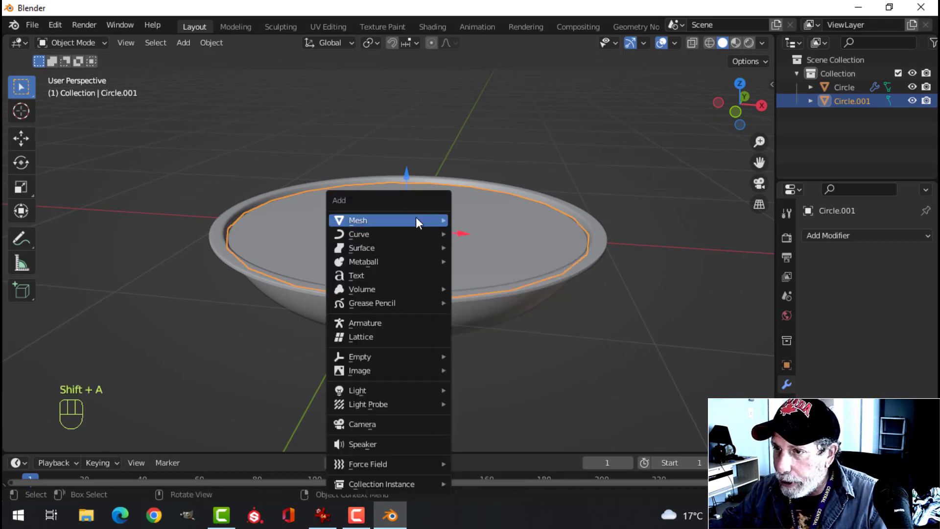
{"action": "mouse_move", "coordinate": [416, 219]}
{"action": "left_click", "coordinate": [495, 284]}
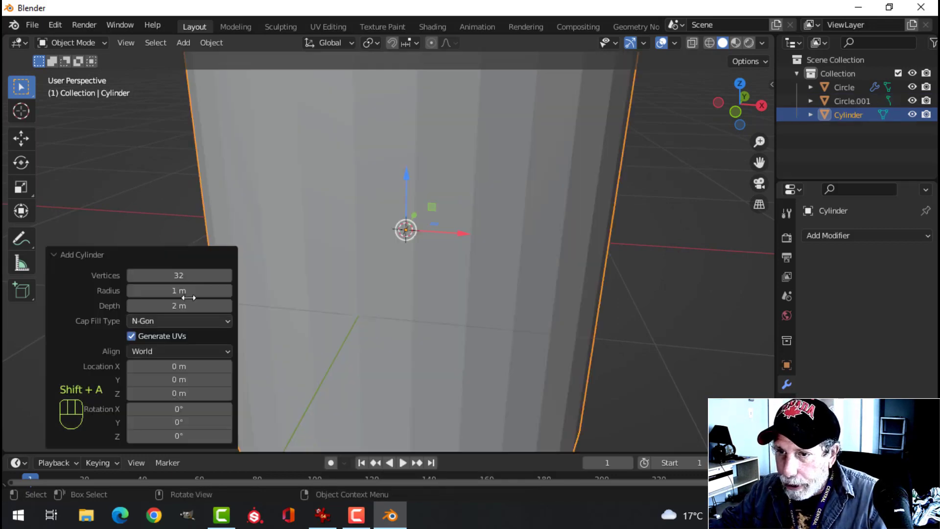
{"action": "scroll", "coordinate": [462, 263], "scroll_direction": "down", "scroll_amount": 5}
{"action": "scroll", "coordinate": [396, 264], "scroll_direction": "up", "scroll_amount": 2}
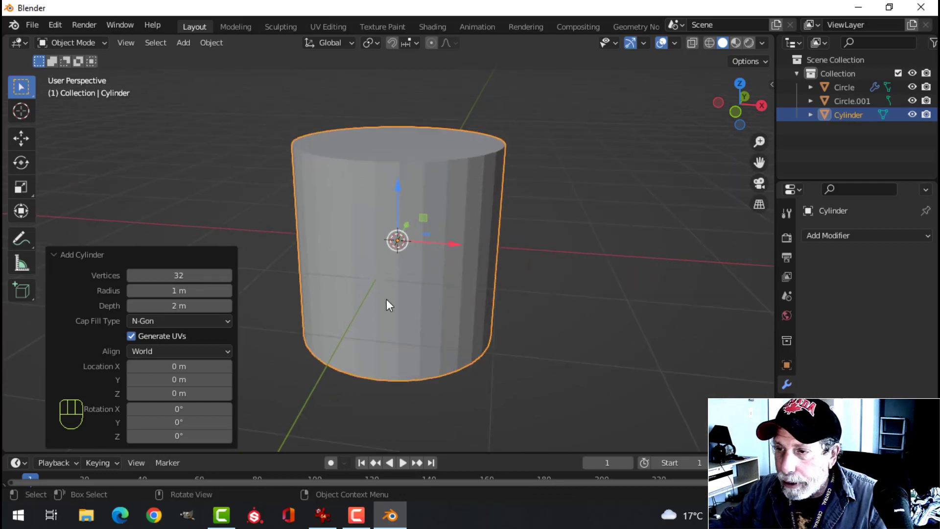
{"action": "left_click", "coordinate": [179, 275]}
{"action": "type", "text": "24"}
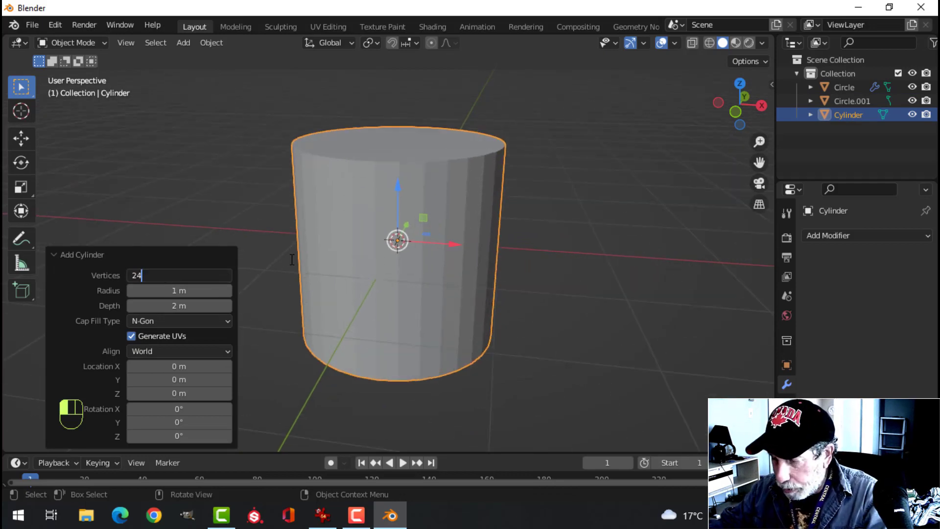
{"action": "key", "text": "Return"}
- Scale the cylinder's mesh down uniformly to about 0.15 in edit mode
{"action": "key", "text": "Tab"}
{"action": "key", "text": "s"}
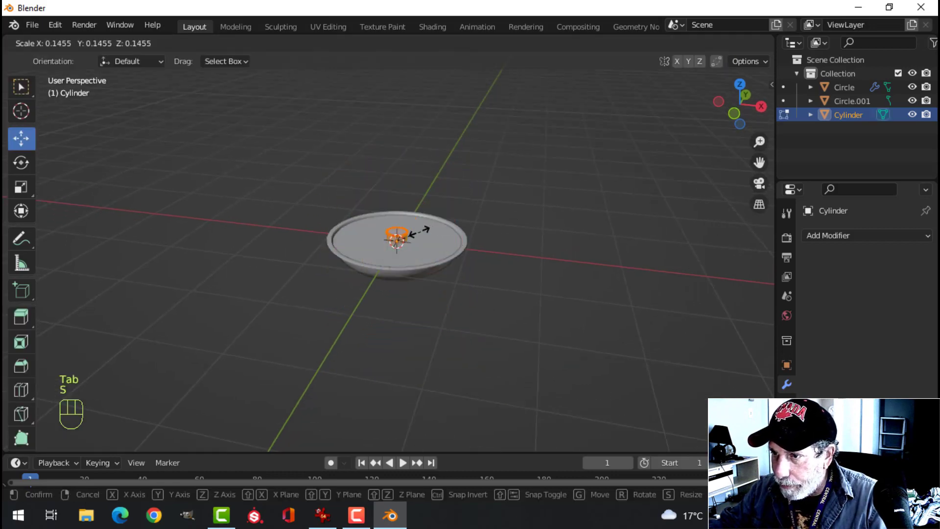
{"action": "left_click", "coordinate": [419, 228]}
{"action": "key", "text": "Tab"}
- Isolate the disc and the small cylinder in local view
{"action": "left_click", "coordinate": [434, 235], "text": "shift"}
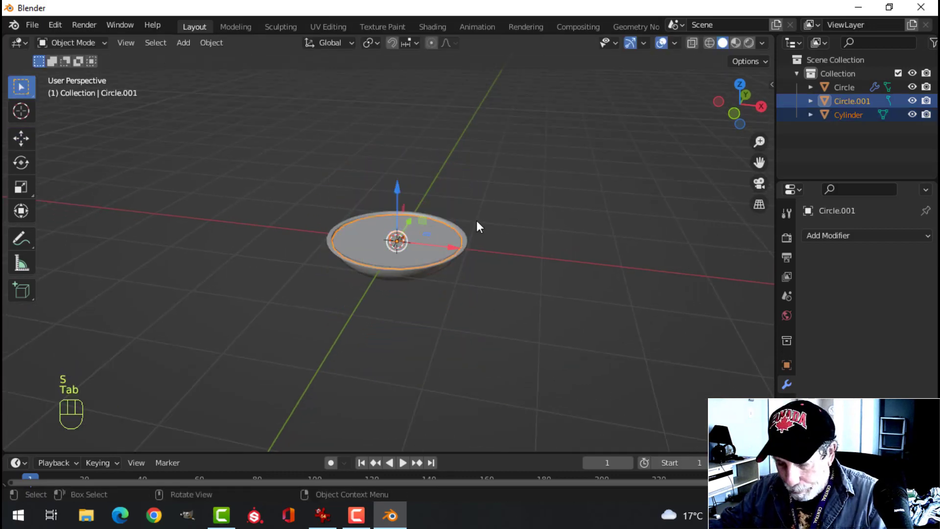
{"action": "key", "text": "/"}
{"action": "middle_click_drag", "start_coordinate": [463, 255], "coordinate": [466, 230]}
- Extrude the whole disc a short distance to give it thickness
{"action": "left_click", "coordinate": [470, 229]}
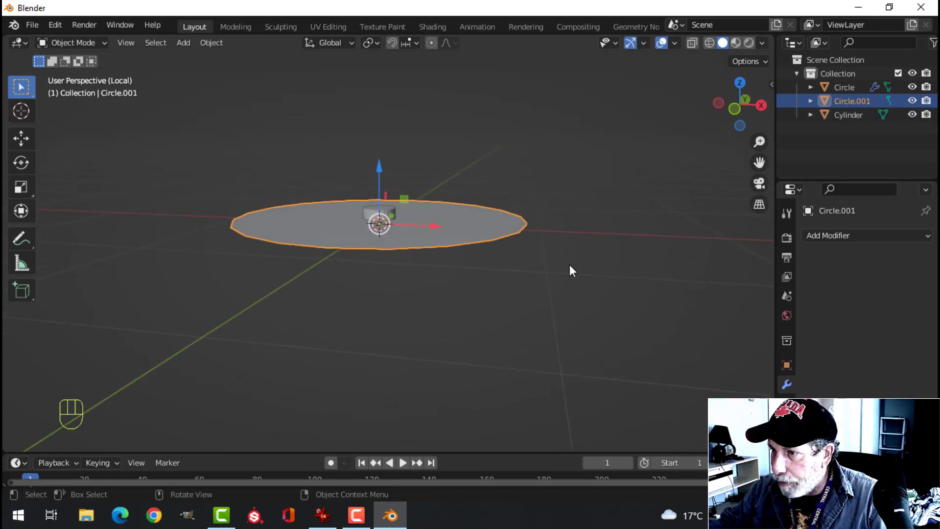
{"action": "key", "text": "Tab"}
{"action": "key", "text": "a"}
{"action": "key", "text": "e"}
{"action": "left_click", "coordinate": [504, 254]}
{"action": "key", "text": "Tab"}
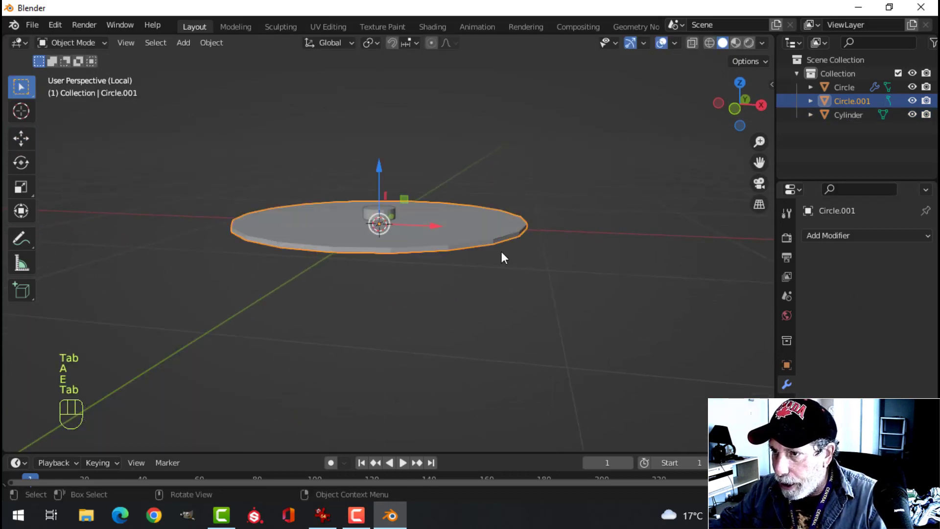
- Turn on the Face Orientation overlay to check the disc's normals
{"action": "middle_click_drag", "start_coordinate": [501, 252], "coordinate": [500, 260]}
{"action": "key", "text": "alt+a"}
{"action": "left_click", "coordinate": [498, 251]}
{"action": "left_click", "coordinate": [675, 42]}
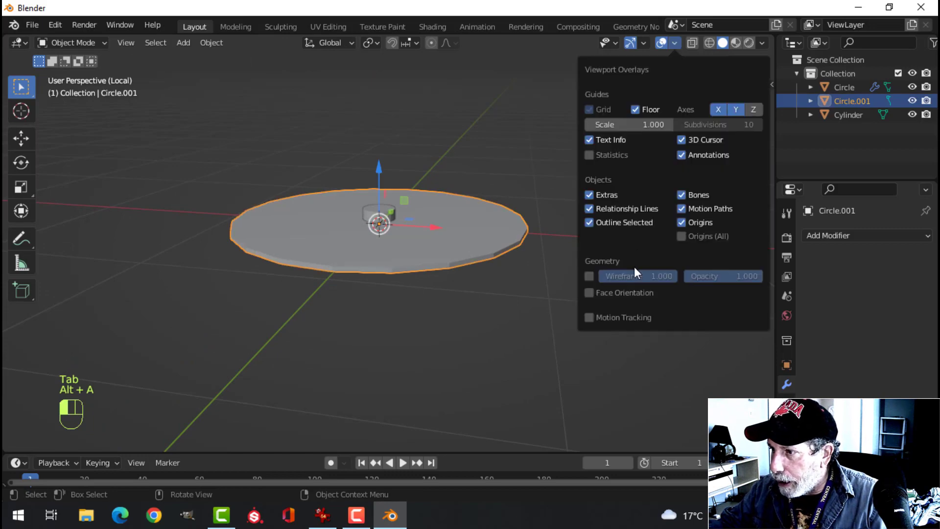
{"action": "left_click", "coordinate": [624, 292]}
- Turn all of the disc's normals outward and switch the Face Orientation overlay off
{"action": "key", "text": "Tab"}
{"action": "key", "text": "a"}
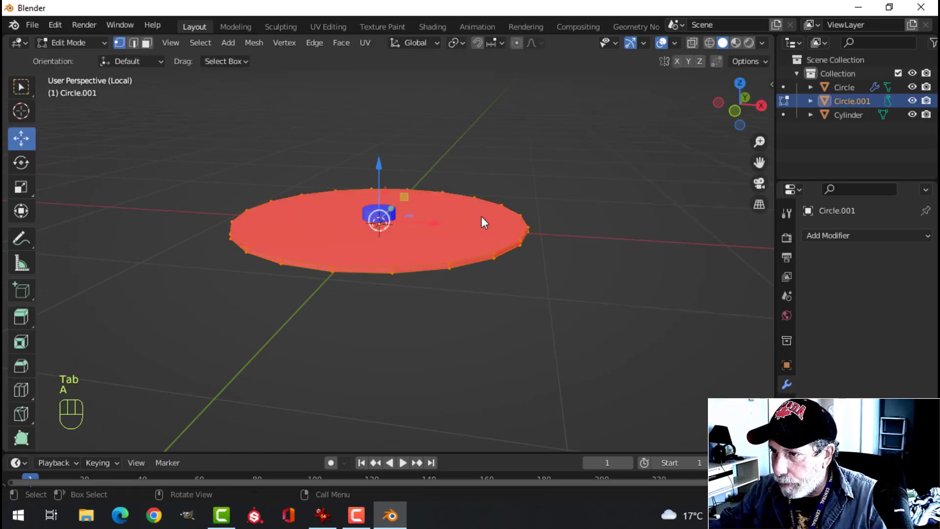
{"action": "key", "text": "alt+n"}
{"action": "left_click", "coordinate": [461, 229]}
{"action": "key", "text": "Tab"}
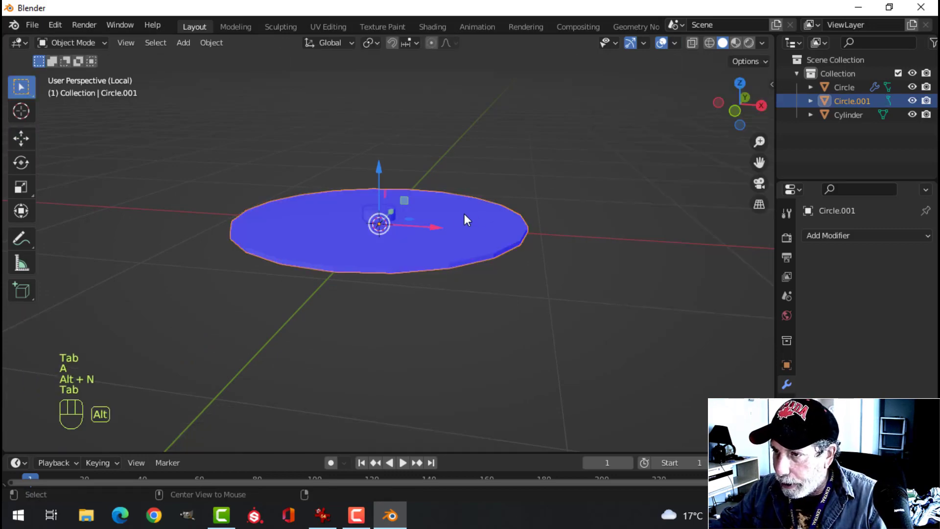
{"action": "key", "text": "alt+a"}
{"action": "left_click", "coordinate": [675, 42]}
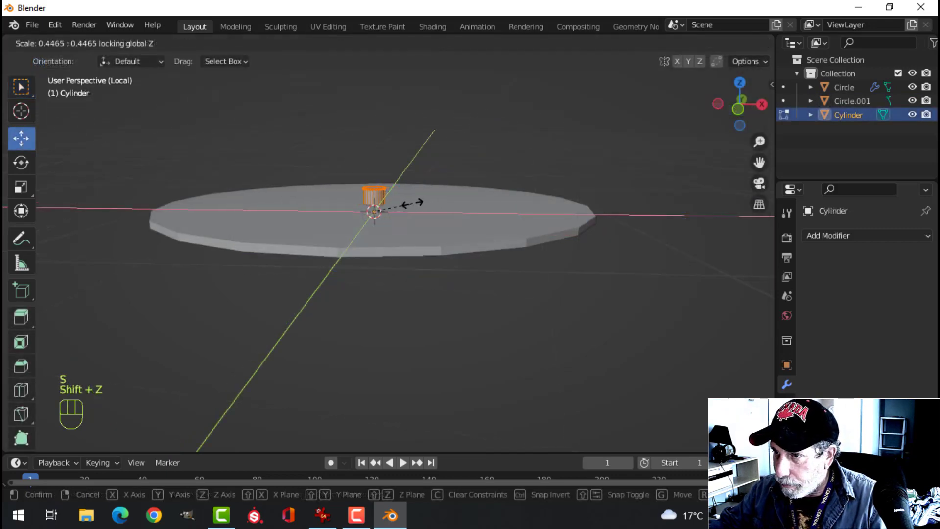
- Scale the small cylinder's mesh to 0.44 in X and Y only, leaving Z locked
{"action": "left_click", "coordinate": [413, 203]}
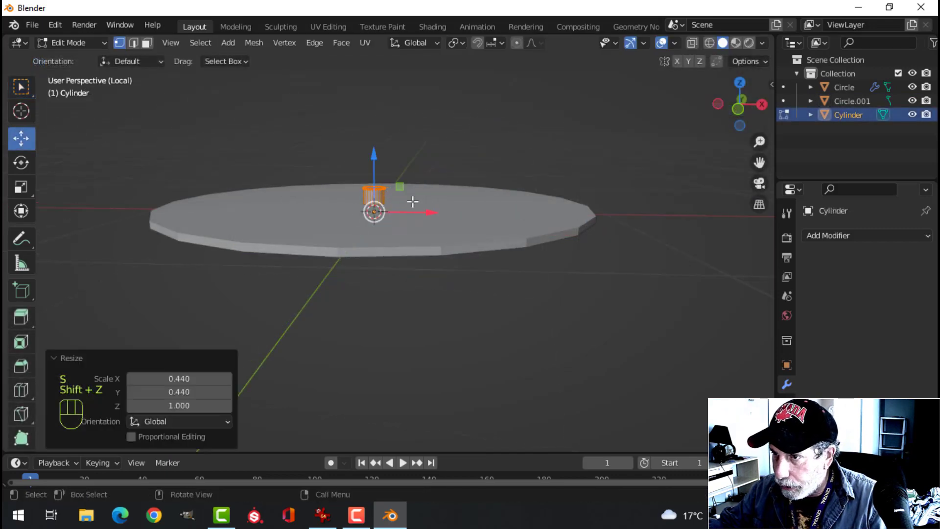
{"action": "middle_click_drag", "start_coordinate": [414, 203], "coordinate": [357, 220]}
{"action": "key", "text": "Tab"}
{"action": "key", "text": "alt+a"}
{"action": "left_click", "coordinate": [413, 207]}
- Add an Array modifier to the small cylinder
{"action": "key", "text": "KP_7"}
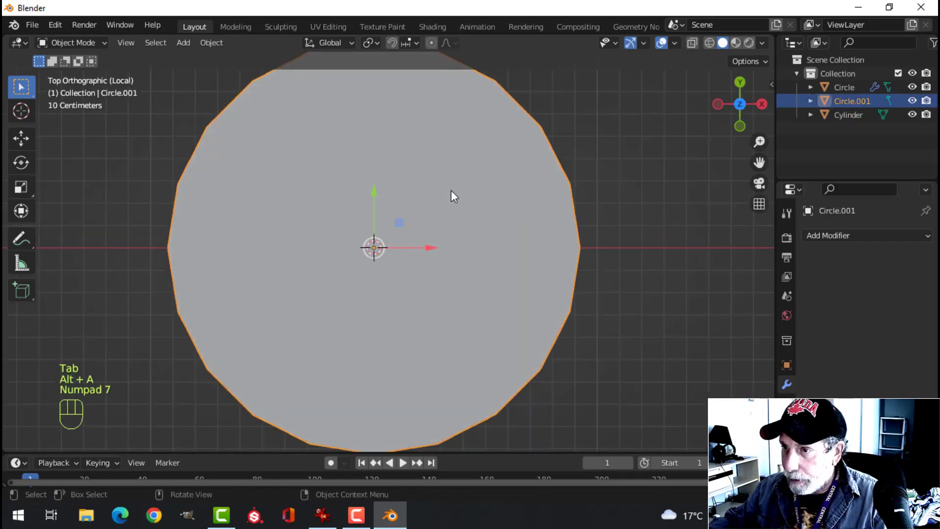
{"action": "scroll", "coordinate": [412, 230], "scroll_direction": "up", "scroll_amount": 2}
{"action": "left_click", "coordinate": [512, 239]}
{"action": "scroll", "coordinate": [494, 245], "scroll_direction": "down", "scroll_amount": 3}
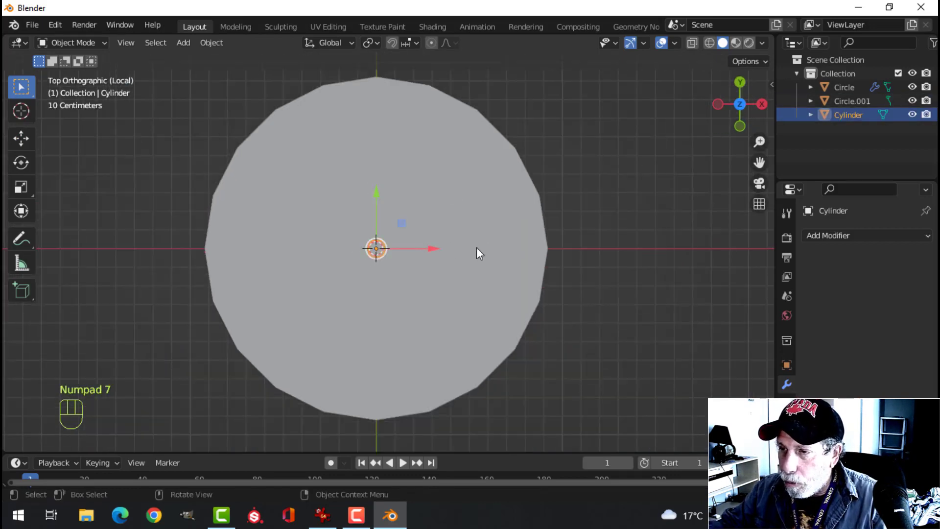
{"action": "scroll", "coordinate": [478, 249], "scroll_direction": "up", "scroll_amount": 2}
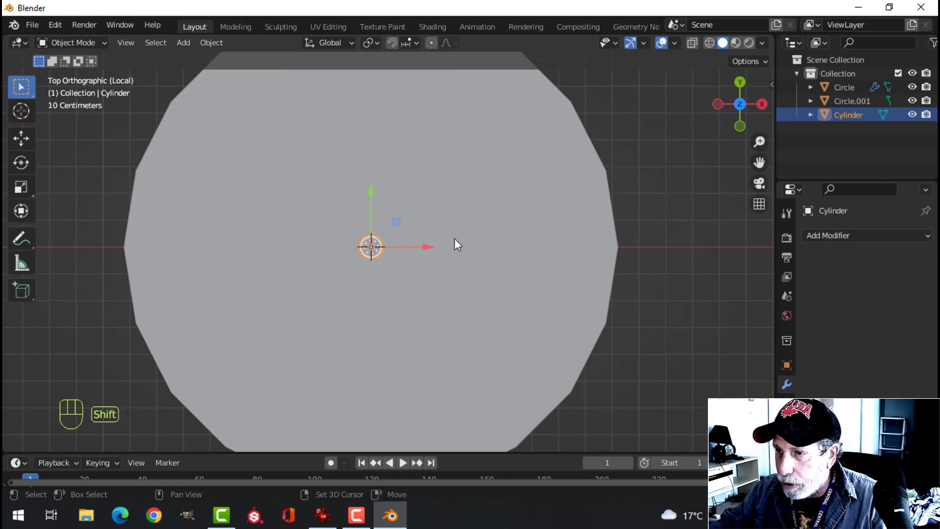
{"action": "middle_click_drag", "start_coordinate": [454, 244], "coordinate": [467, 268], "text": "shift"}
{"action": "scroll", "coordinate": [466, 268], "scroll_direction": "down", "scroll_amount": 1}
{"action": "left_click", "coordinate": [832, 236]}
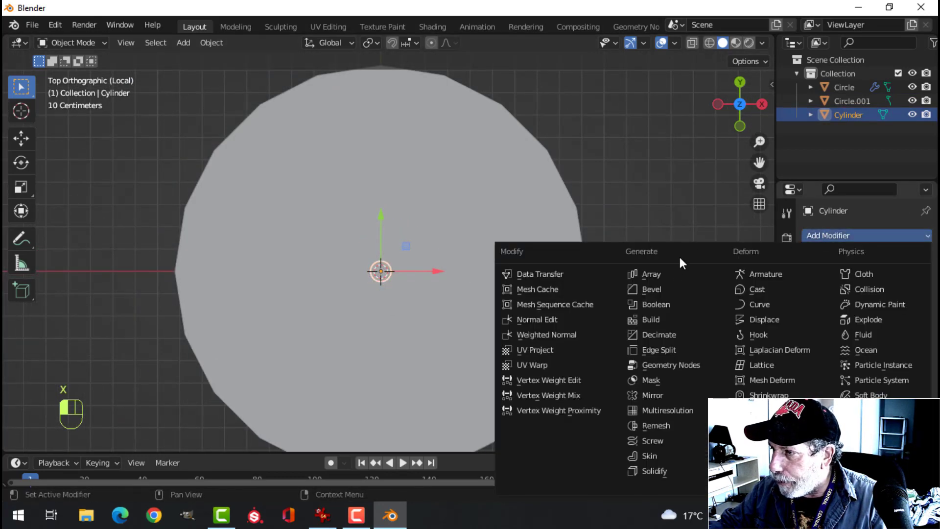
{"action": "left_click", "coordinate": [633, 274]}
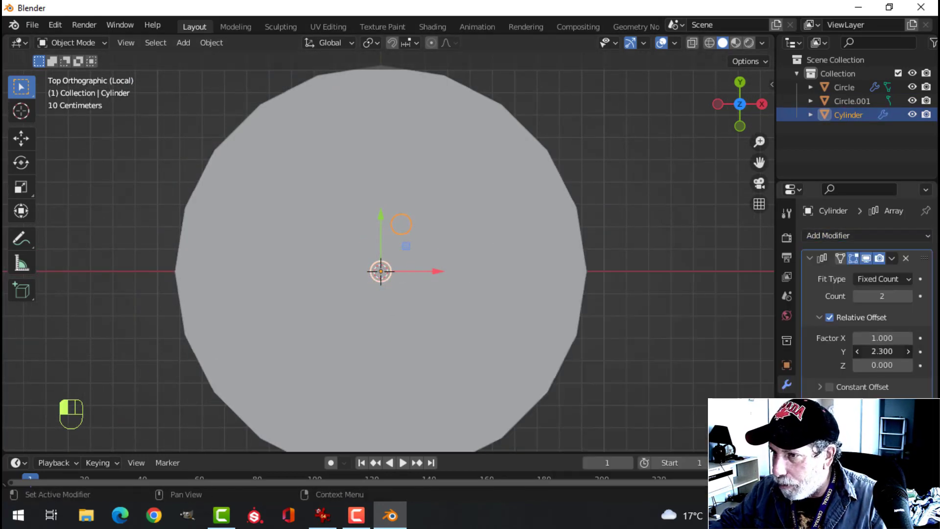
- Set the array to a count of 5 with a relative offset of 0 in X and 1.66 in Y
{"action": "left_click_drag", "start_coordinate": [882, 351], "coordinate": [879, 351]}
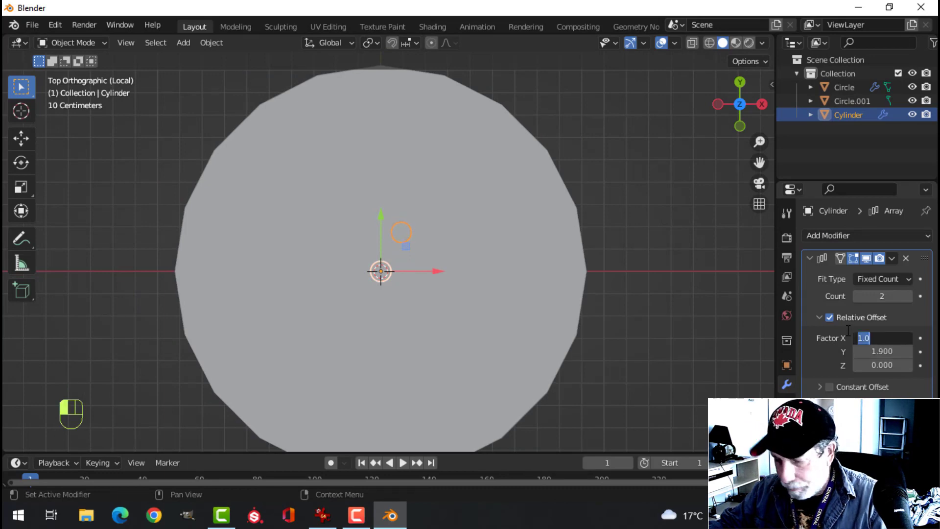
{"action": "left_click", "coordinate": [908, 296]}
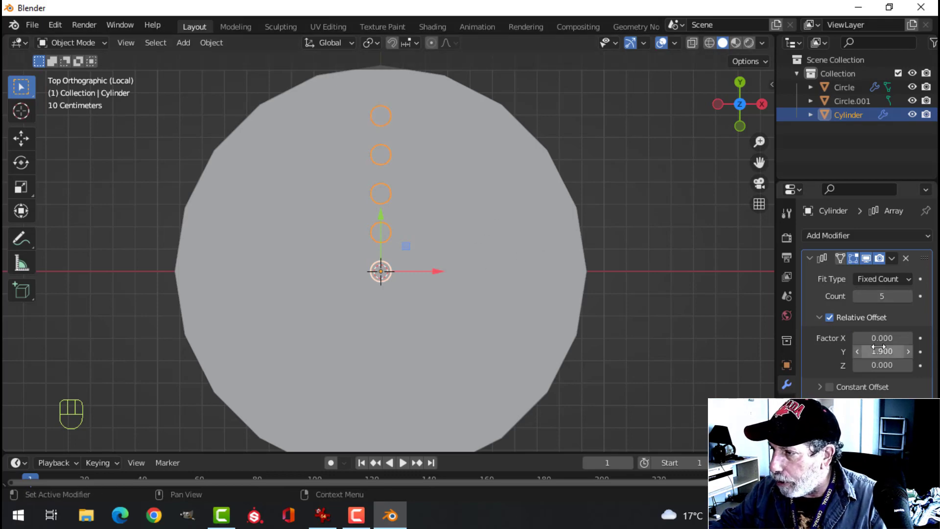
{"action": "key", "text": "shift"}
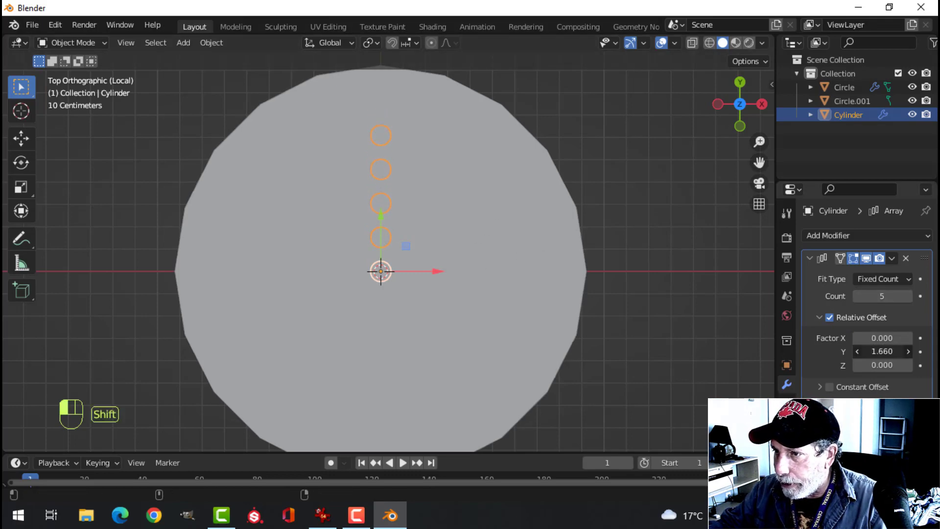
- Apply the cylinder's Array modifier
{"action": "middle_click_drag", "start_coordinate": [490, 235], "coordinate": [413, 162]}
{"action": "left_click", "coordinate": [428, 147]}
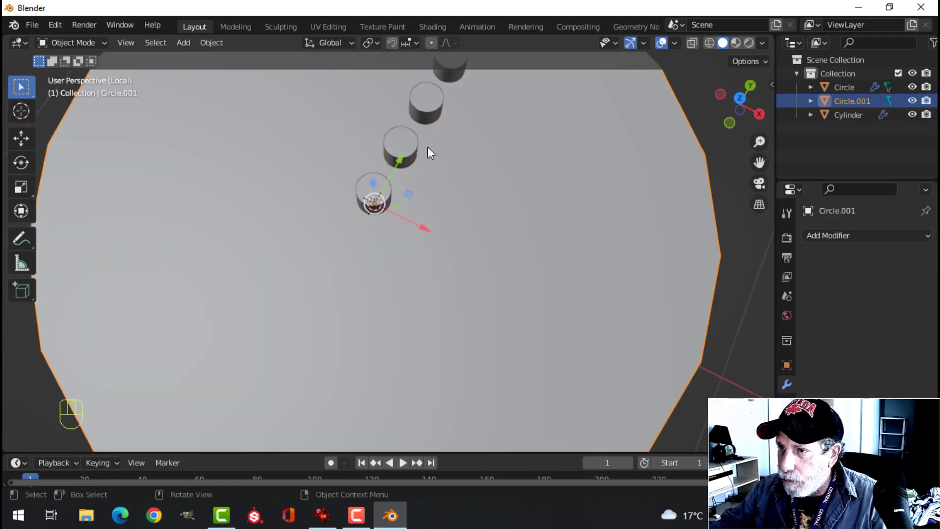
{"action": "left_click", "coordinate": [406, 159]}
{"action": "left_click", "coordinate": [892, 258]}
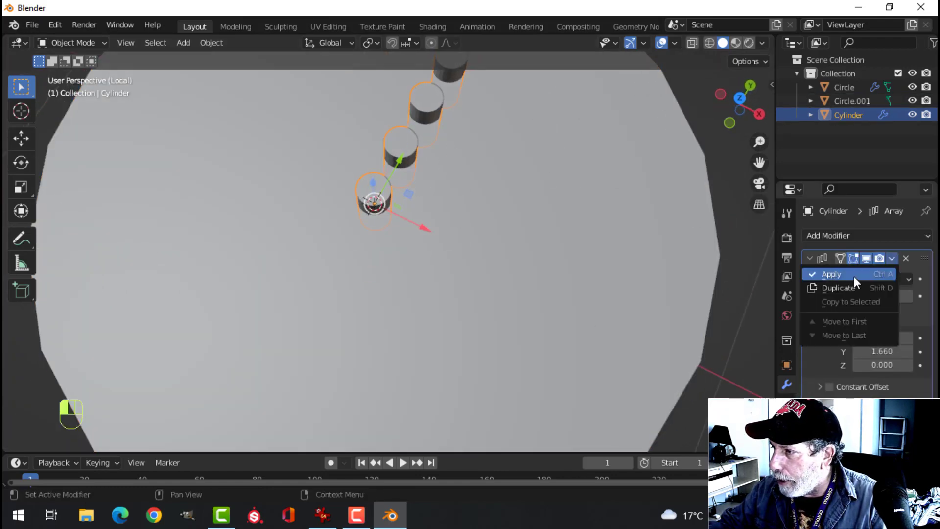
{"action": "left_click", "coordinate": [854, 276]}
- Separate the centre cylinder of the row into its own object
{"action": "key", "text": "Tab"}
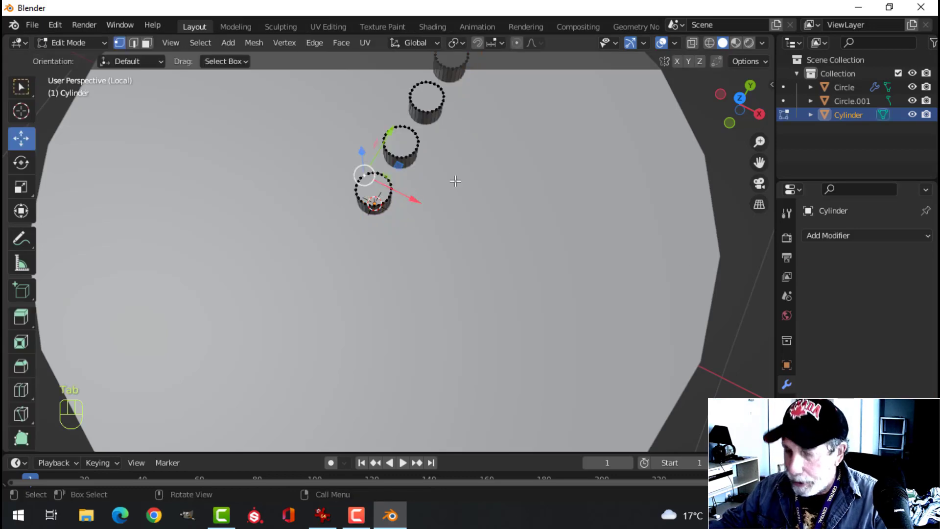
{"action": "key", "text": "ctrl+l"}
{"action": "key", "text": "p"}
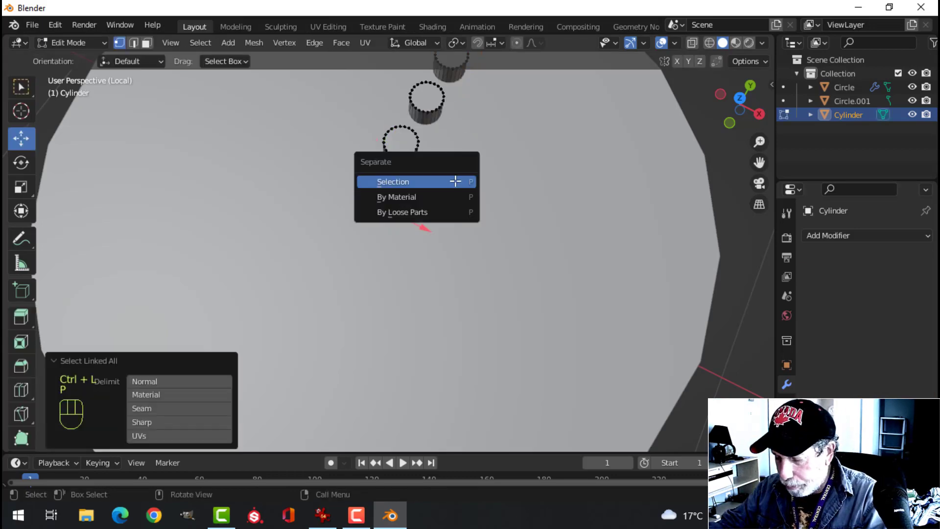
{"action": "left_click", "coordinate": [455, 181]}
{"action": "key", "text": "Tab"}
{"action": "left_click", "coordinate": [462, 154]}
{"action": "scroll", "coordinate": [429, 184], "scroll_direction": "down", "scroll_amount": 5}
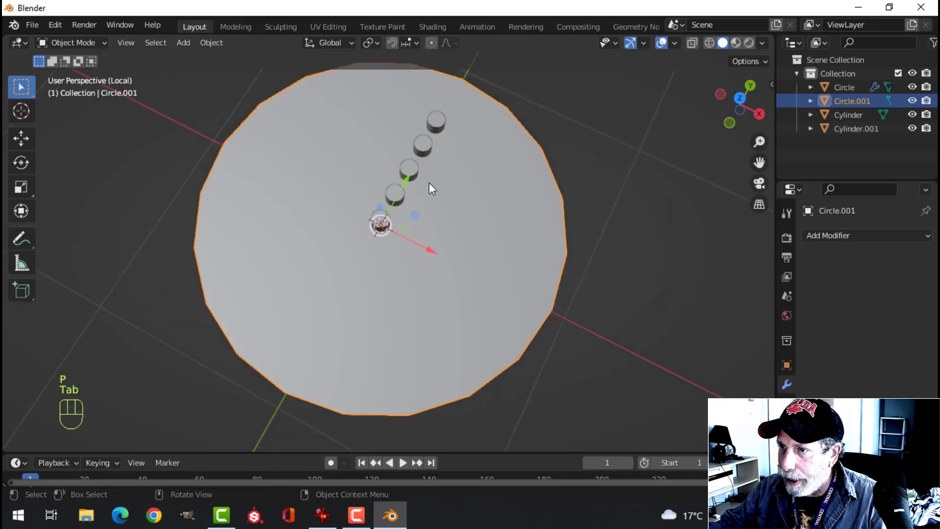
- Spin the row of four cylinders around the disc's centre about the Z axis, working in top view
{"action": "left_click", "coordinate": [408, 169]}
{"action": "middle_click_drag", "start_coordinate": [408, 169], "coordinate": [445, 173]}
{"action": "scroll", "coordinate": [402, 199], "scroll_direction": "up", "scroll_amount": 3}
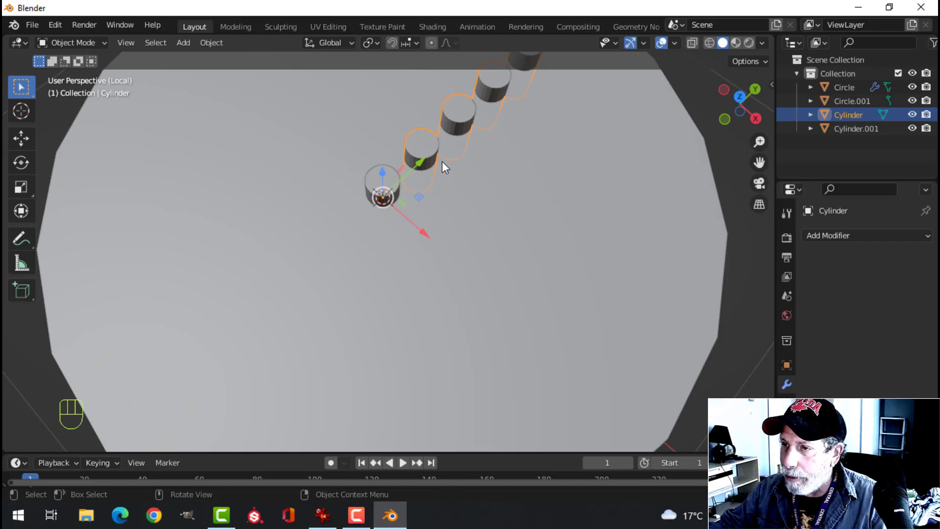
{"action": "scroll", "coordinate": [444, 162], "scroll_direction": "down", "scroll_amount": 3}
{"action": "key", "text": "KP_7"}
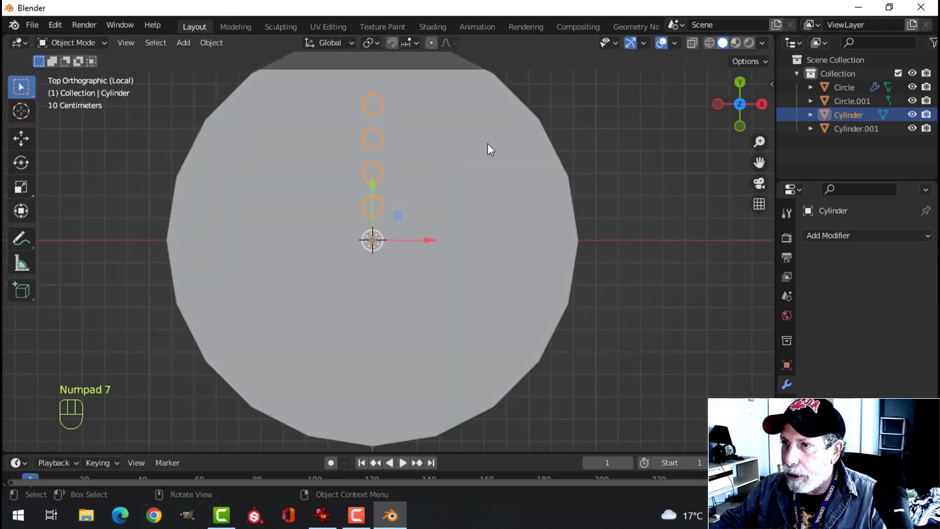
{"action": "key", "text": "Tab"}
{"action": "key", "text": "a"}
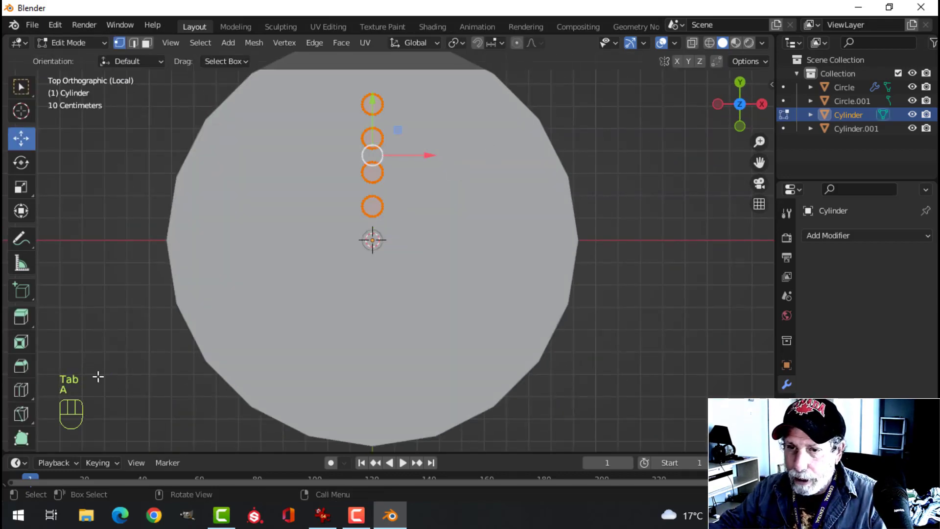
{"action": "scroll", "coordinate": [22, 428], "scroll_direction": "down", "scroll_amount": 3}
{"action": "left_click", "coordinate": [19, 381]}
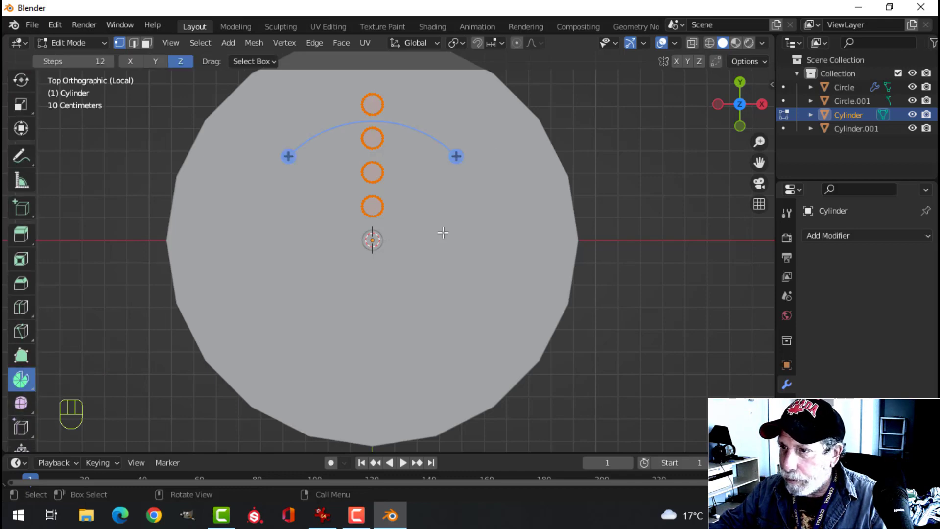
{"action": "left_click_drag", "start_coordinate": [456, 155], "coordinate": [308, 323]}
- Set the spin to an angle of 360° with 8 steps and return to Object Mode
{"action": "left_click", "coordinate": [179, 321]}
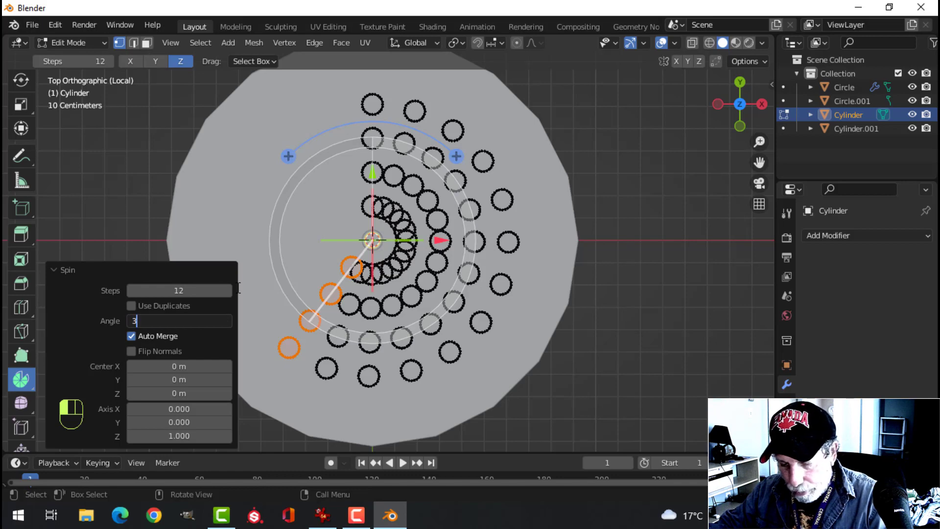
{"action": "key", "text": "Return"}
{"action": "left_click", "coordinate": [179, 289]}
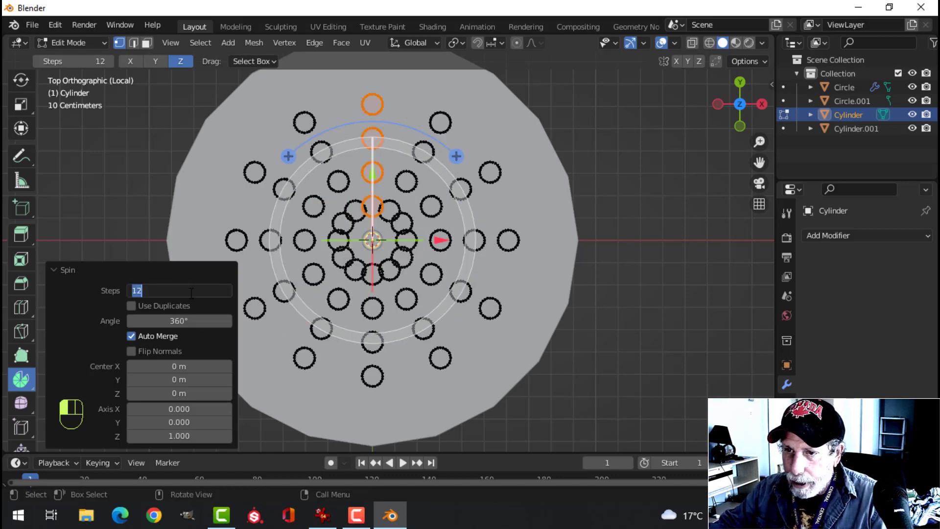
{"action": "type", "text": "8"}
{"action": "key", "text": "Return"}
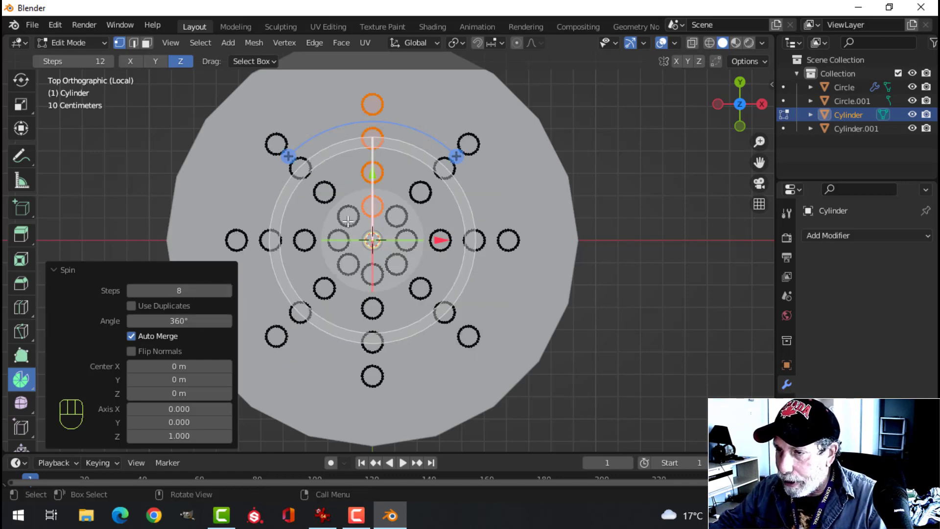
{"action": "middle_click_drag", "start_coordinate": [420, 215], "coordinate": [431, 191]}
{"action": "scroll", "coordinate": [435, 191], "scroll_direction": "down", "scroll_amount": 3}
{"action": "key", "text": "Tab"}
{"action": "key", "text": "alt+a"}
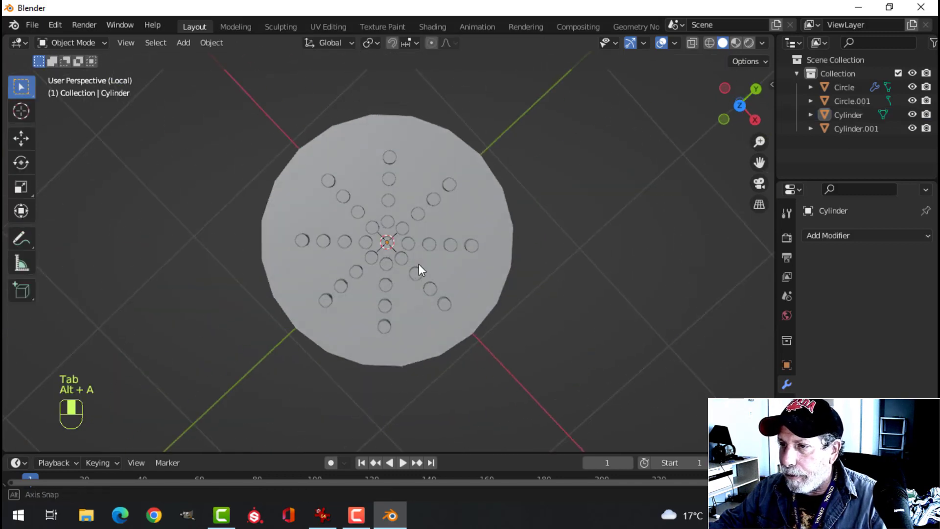
{"action": "middle_click_drag", "start_coordinate": [430, 239], "coordinate": [463, 191]}
{"action": "scroll", "coordinate": [460, 231], "scroll_direction": "up", "scroll_amount": 3}
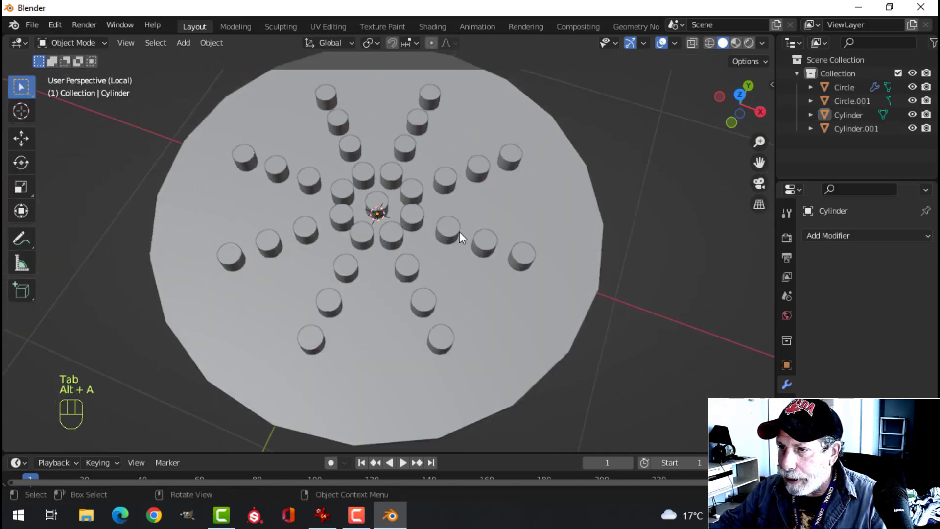
- Correct the normals of all the cylinders in the radial pattern
{"action": "middle_click_drag", "start_coordinate": [459, 231], "coordinate": [483, 225]}
{"action": "left_click", "coordinate": [451, 220]}
{"action": "key", "text": "Tab"}
{"action": "key", "text": "a"}
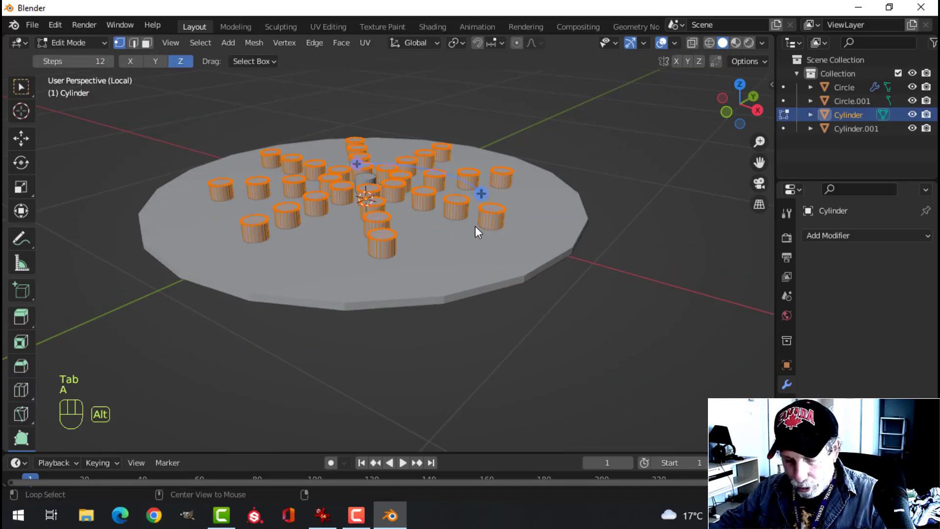
{"action": "key", "text": "alt+n"}
{"action": "left_click", "coordinate": [475, 225]}
{"action": "key", "text": "Tab"}
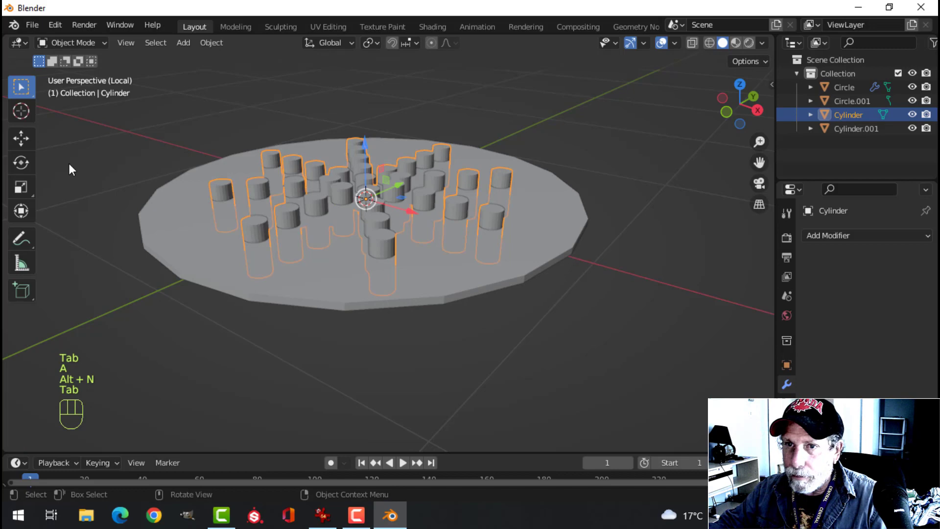
- Cut the radial cylinder pattern out of the disc with a Boolean Difference modifier and apply it
{"action": "left_click", "coordinate": [21, 139]}
{"action": "left_click", "coordinate": [486, 260]}
{"action": "left_click", "coordinate": [824, 235]}
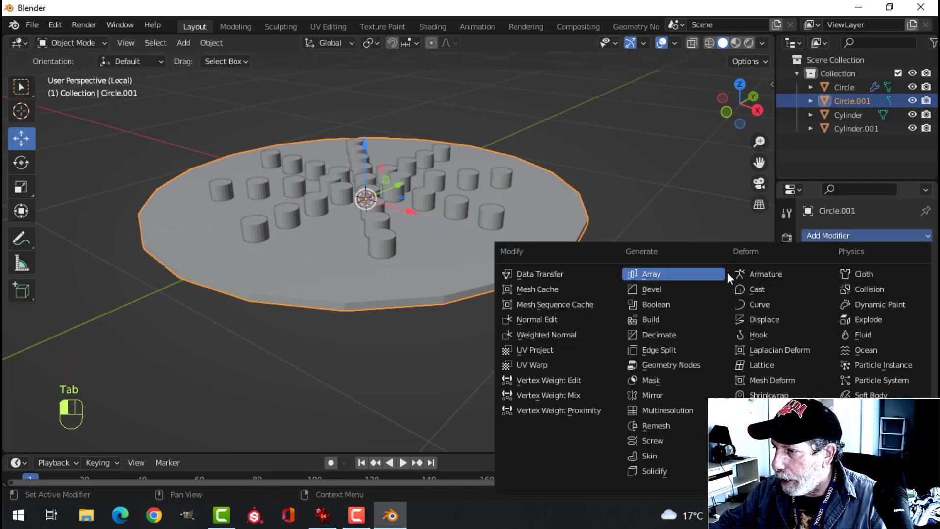
{"action": "left_click", "coordinate": [655, 304]}
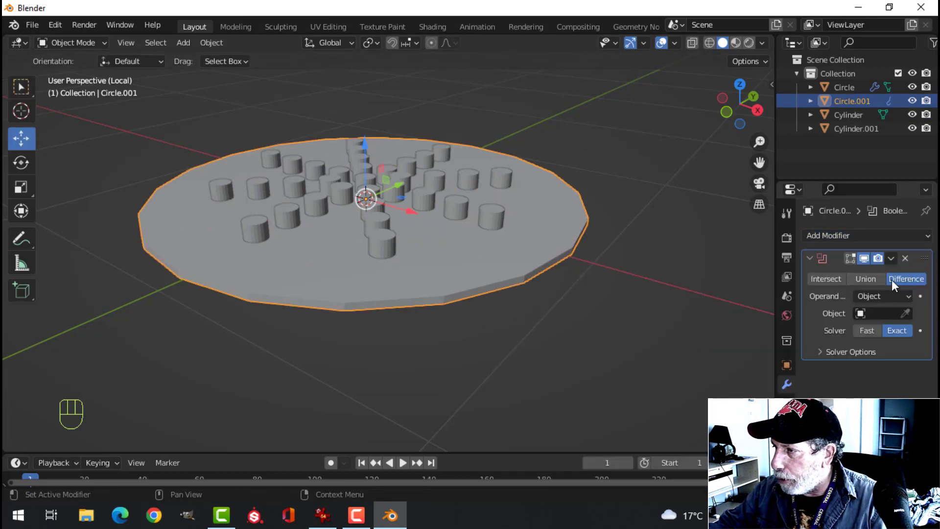
{"action": "left_click", "coordinate": [905, 313]}
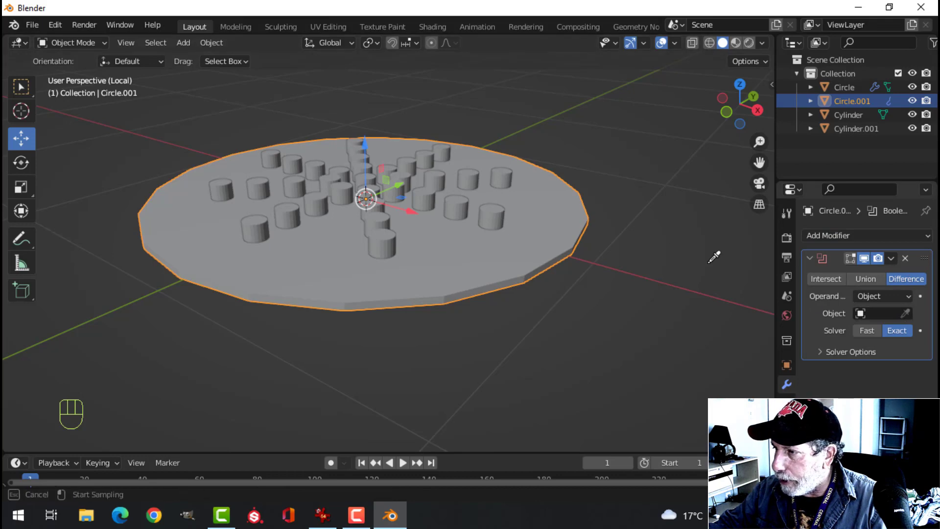
{"action": "left_click", "coordinate": [492, 208]}
{"action": "left_click", "coordinate": [890, 259]}
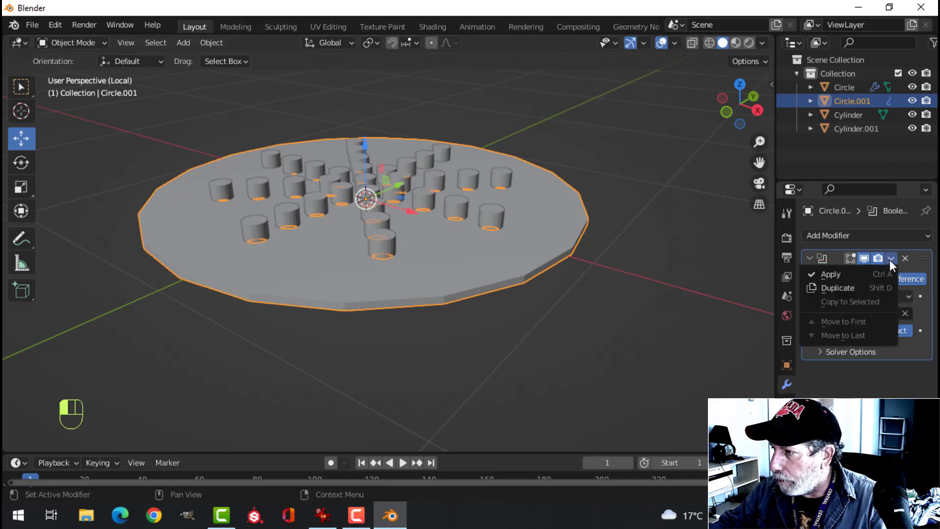
{"action": "left_click", "coordinate": [873, 268]}
- Delete the radial cylinder pattern object
{"action": "left_click", "coordinate": [499, 215]}
{"action": "key", "text": "x"}
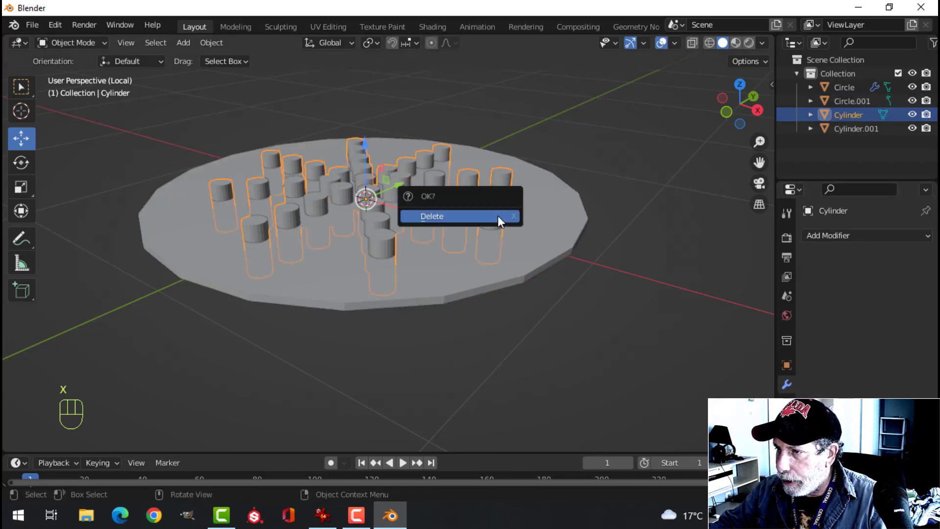
{"action": "left_click", "coordinate": [498, 215]}
- Cut the centre cylinder out of the disc with another Boolean Difference modifier and apply it
{"action": "left_click", "coordinate": [515, 249]}
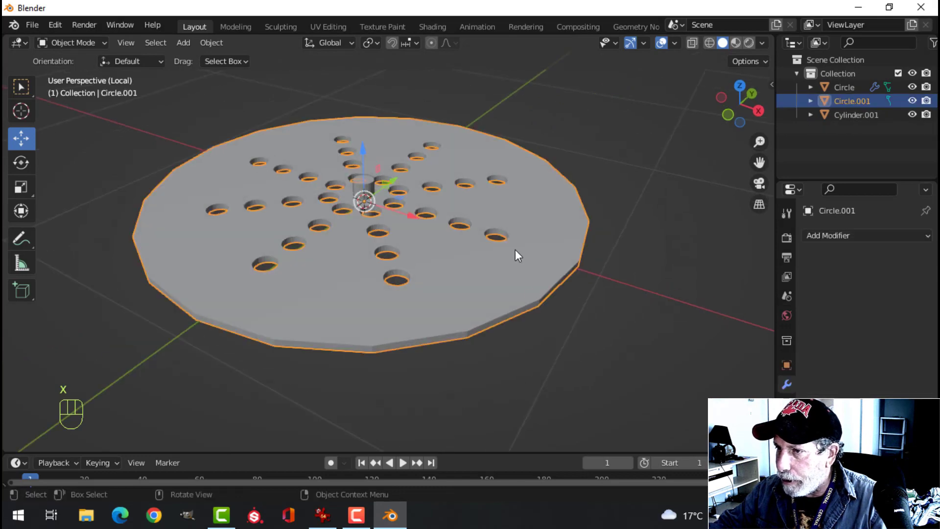
{"action": "left_click", "coordinate": [371, 182]}
{"action": "middle_click_drag", "start_coordinate": [519, 196], "coordinate": [525, 205]}
{"action": "left_click", "coordinate": [526, 202]}
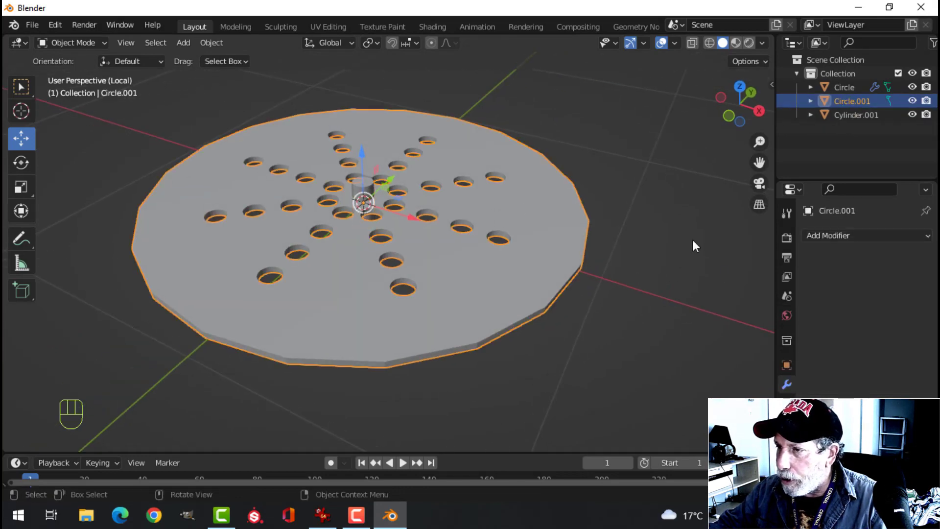
{"action": "left_click", "coordinate": [833, 237]}
{"action": "left_click", "coordinate": [656, 305]}
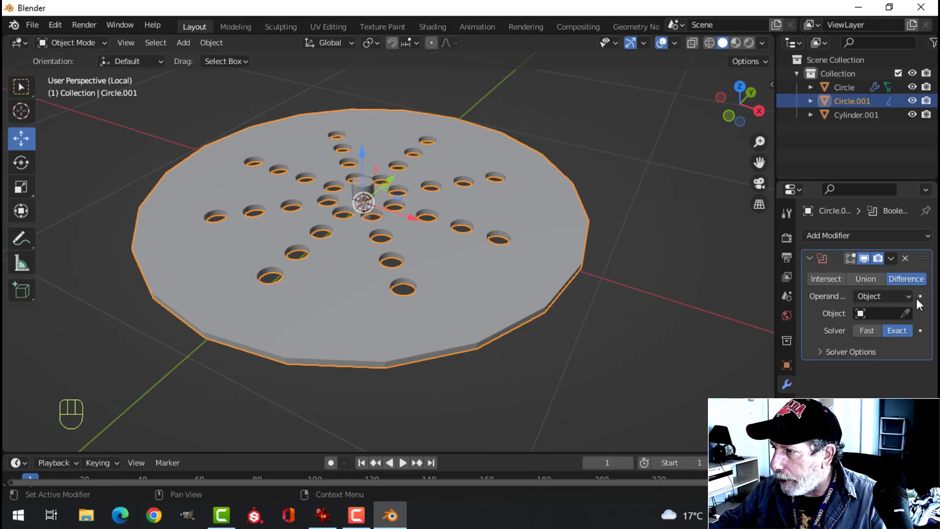
{"action": "left_click", "coordinate": [905, 313]}
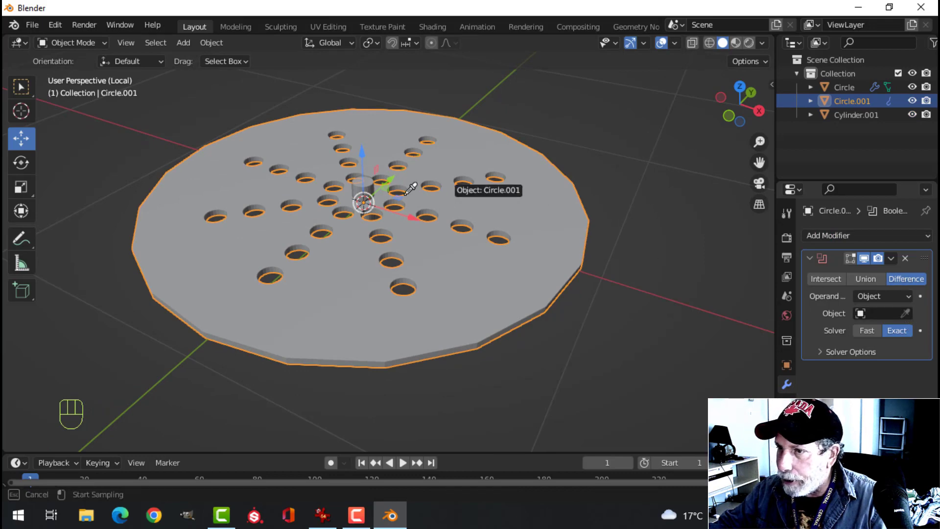
{"action": "left_click", "coordinate": [369, 174]}
{"action": "left_click", "coordinate": [891, 259]}
{"action": "left_click", "coordinate": [815, 274]}
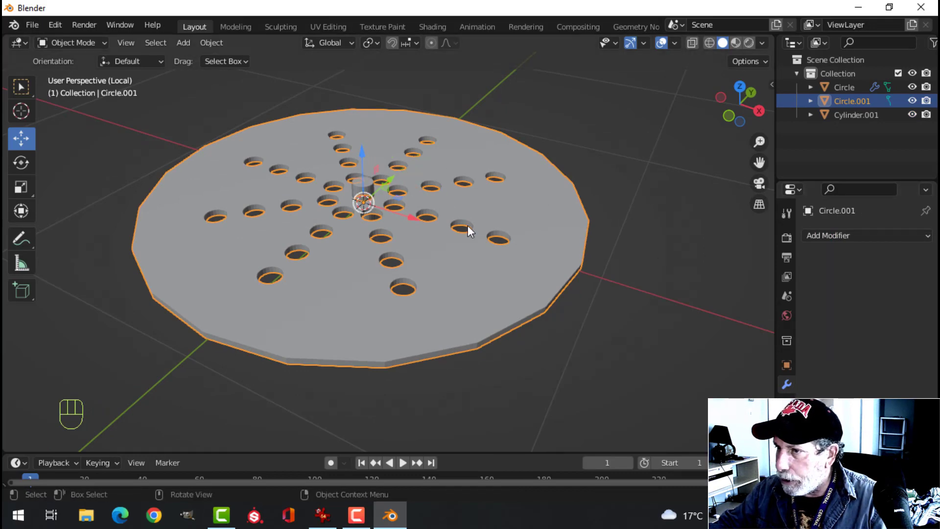
- Delete the remaining centre cylinder
{"action": "left_click", "coordinate": [357, 189]}
{"action": "key", "text": "x"}
{"action": "left_click", "coordinate": [360, 195]}
{"action": "middle_click_drag", "start_coordinate": [401, 201], "coordinate": [454, 230]}
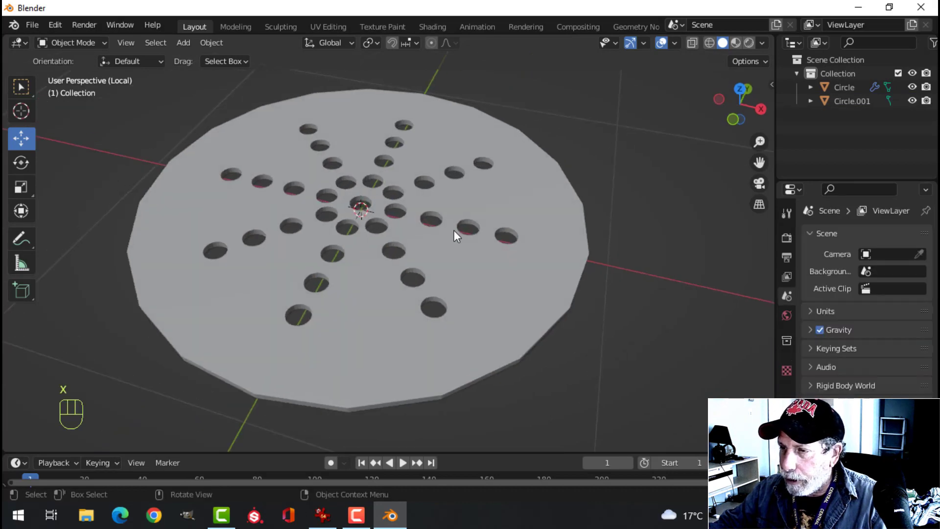
- Add a Bevel modifier to the perforated disc
{"action": "left_click", "coordinate": [453, 230]}
{"action": "left_click", "coordinate": [860, 237]}
{"action": "left_click", "coordinate": [651, 288]}
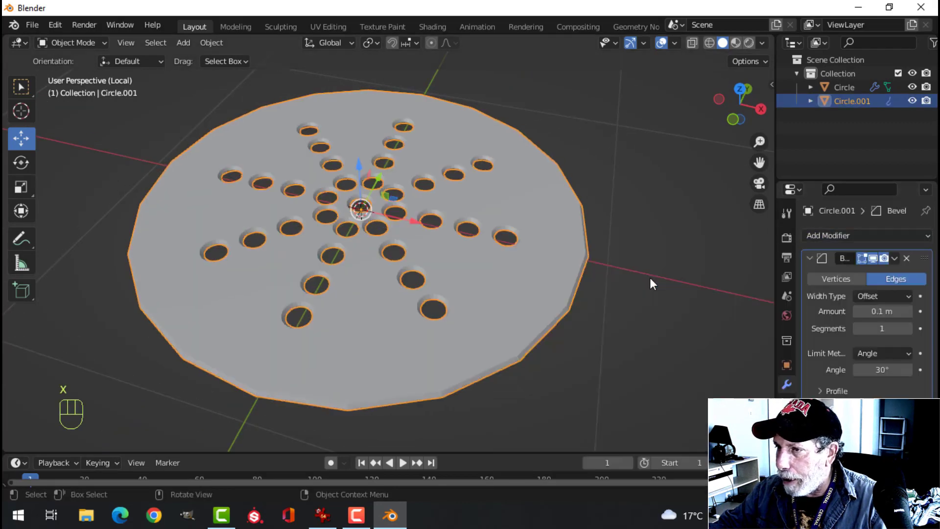
{"action": "middle_click_drag", "start_coordinate": [472, 247], "coordinate": [500, 229]}
{"action": "key", "text": "alt+a"}
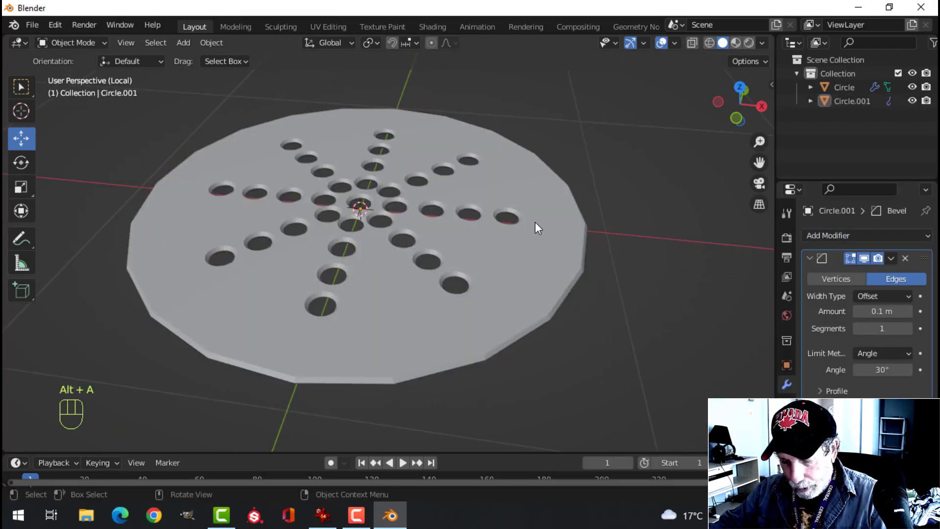
- Leave local view so that the bowl is shown together with the perforated disc
{"action": "key", "text": "alt+h"}
{"action": "key", "text": "slash"}
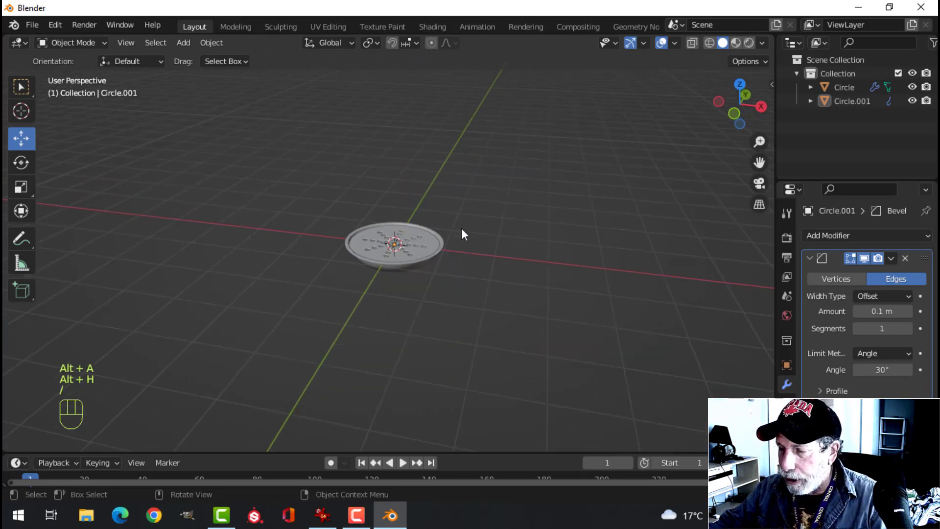
{"action": "middle_click_drag", "start_coordinate": [461, 228], "coordinate": [456, 256]}
{"action": "scroll", "coordinate": [462, 261], "scroll_direction": "up", "scroll_amount": 5}
{"action": "scroll", "coordinate": [462, 261], "scroll_direction": "up", "scroll_amount": 3}
{"action": "scroll", "coordinate": [480, 224], "scroll_direction": "up", "scroll_amount": 4}
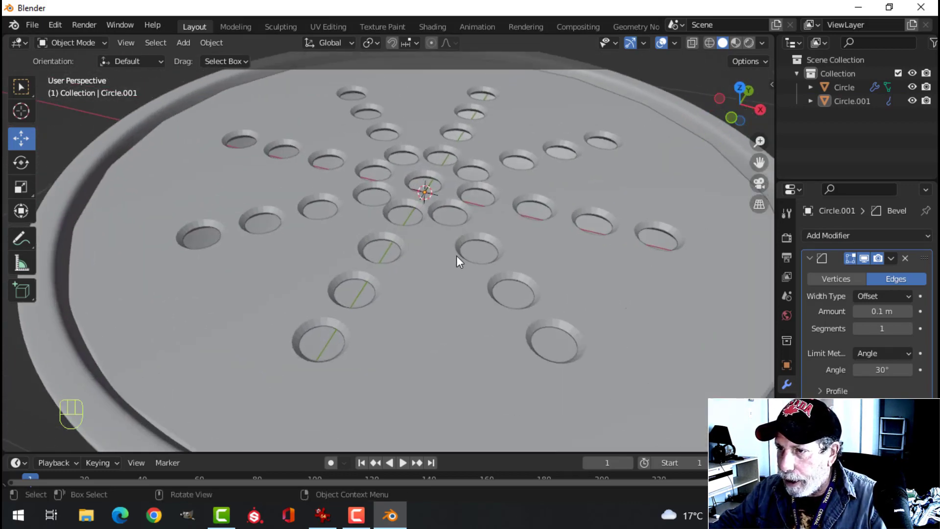
- Shade the perforated disc smooth
{"action": "left_click", "coordinate": [424, 237]}
{"action": "right_click", "coordinate": [425, 237]}
{"action": "left_click", "coordinate": [425, 236]}
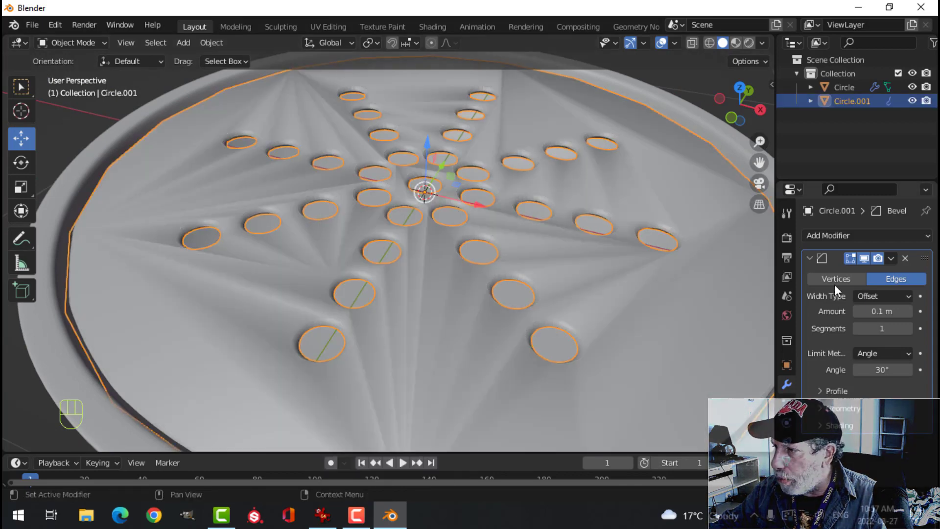
- Add a Weighted Normal modifier to the disc and enable Auto Smooth for its normals
{"action": "left_click", "coordinate": [823, 235]}
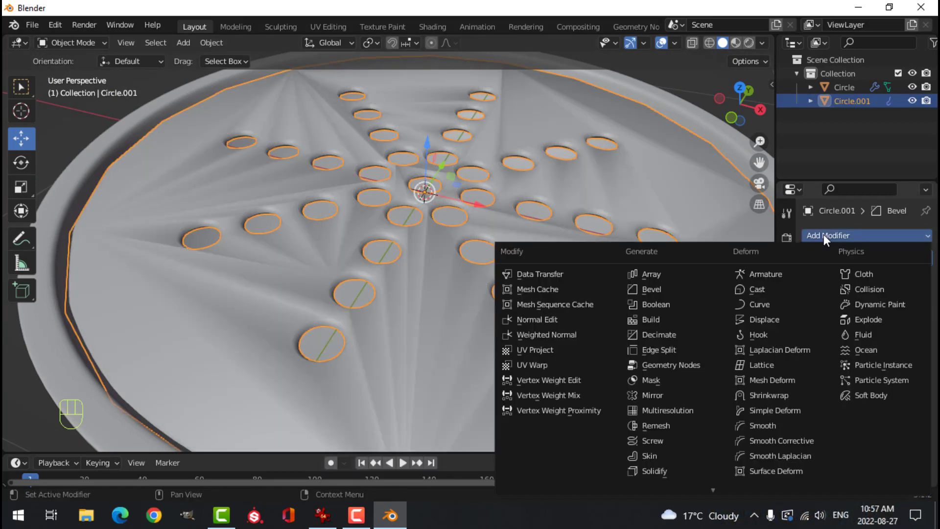
{"action": "left_click", "coordinate": [568, 335]}
{"action": "left_click", "coordinate": [787, 461]}
{"action": "scroll", "coordinate": [855, 420], "scroll_direction": "down", "scroll_amount": 5}
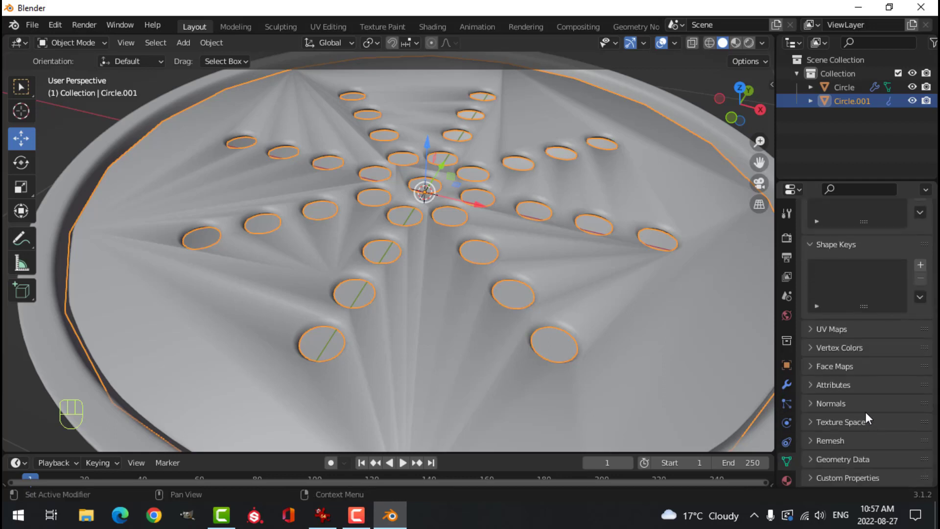
{"action": "left_click", "coordinate": [807, 402]}
{"action": "left_click", "coordinate": [856, 424]}
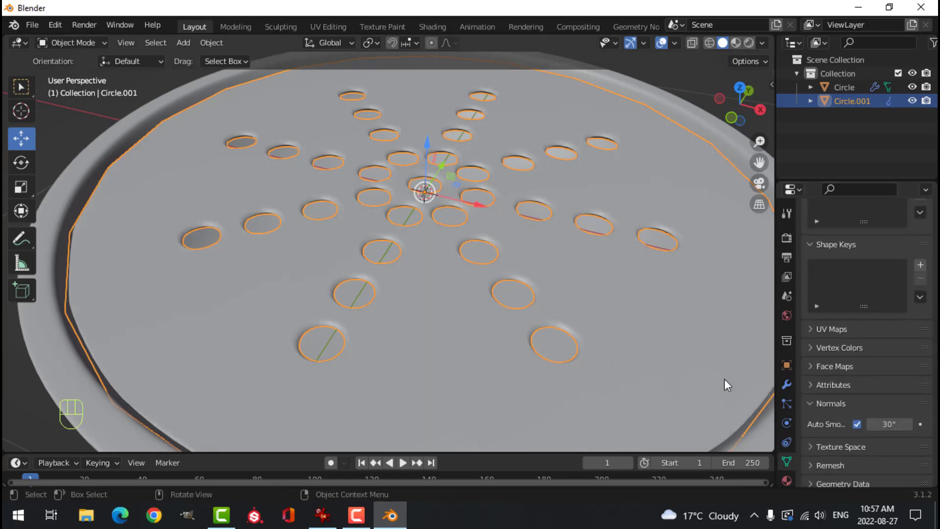
- Set the disc's Bevel modifier to 3 segments and deselect the disc
{"action": "middle_click_drag", "start_coordinate": [588, 252], "coordinate": [592, 269]}
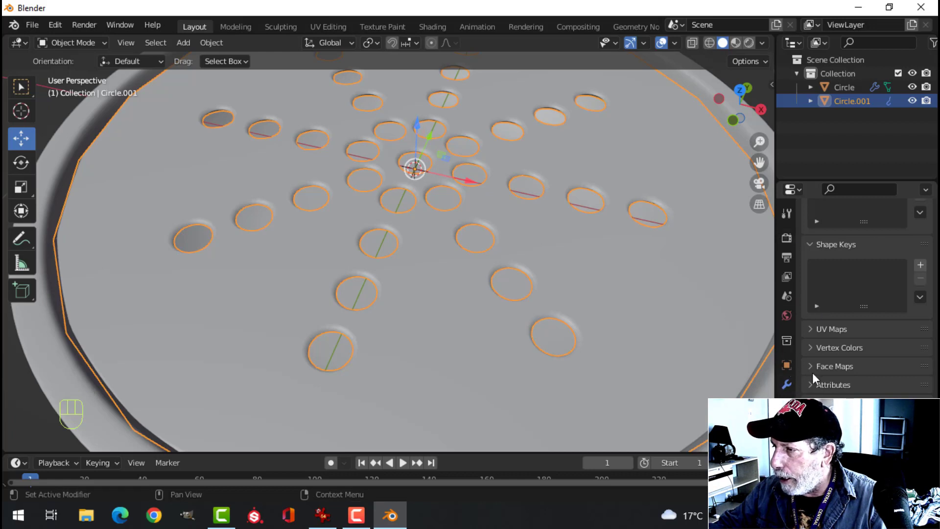
{"action": "left_click", "coordinate": [786, 384]}
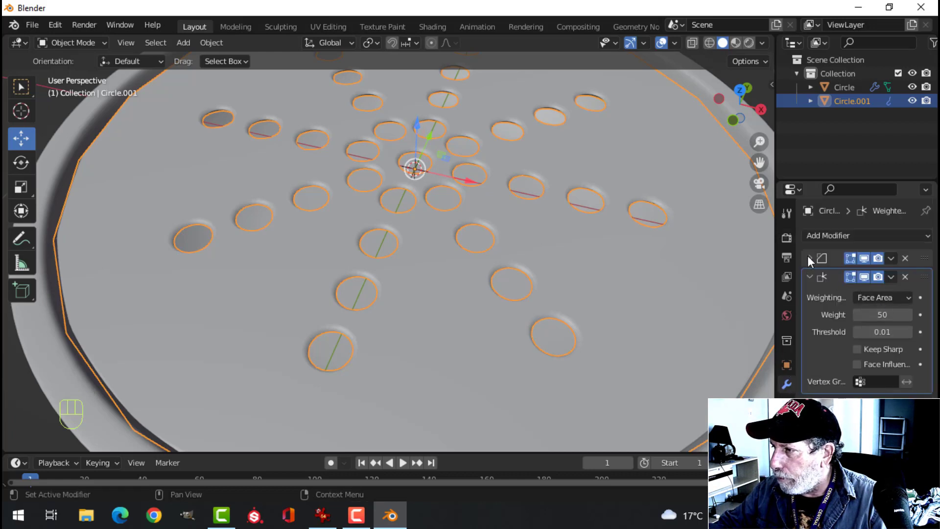
{"action": "left_click", "coordinate": [808, 258]}
{"action": "left_click", "coordinate": [908, 329]}
{"action": "left_click", "coordinate": [908, 329]}
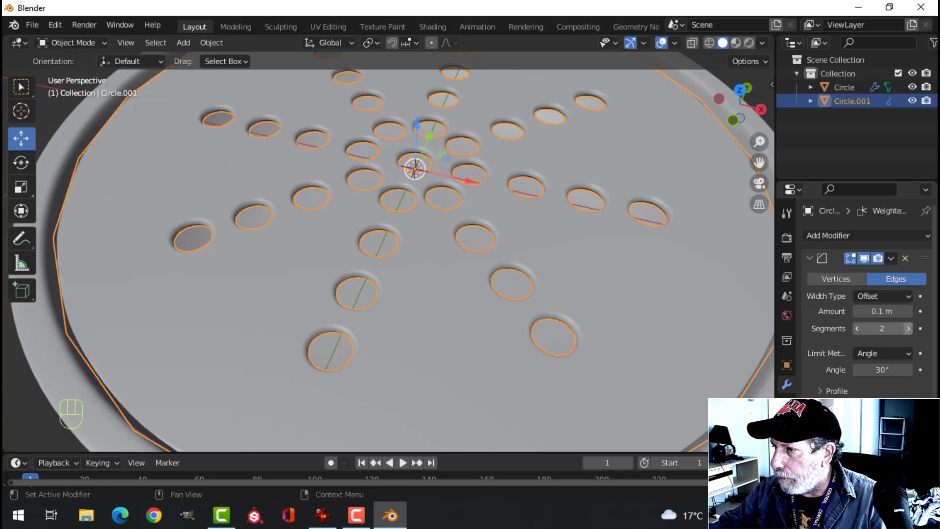
{"action": "scroll", "coordinate": [535, 253], "scroll_direction": "down", "scroll_amount": 4}
{"action": "key", "text": "alt+a"}
{"action": "mouse_move", "coordinate": [536, 252]}
{"action": "middle_mouse_down"}
{"action": "mouse_move", "coordinate": [535, 235]}
{"action": "mouse_move", "coordinate": [552, 246]}
{"action": "mouse_move", "coordinate": [556, 283]}
{"action": "mouse_move", "coordinate": [561, 249]}
{"action": "middle_mouse_up"}
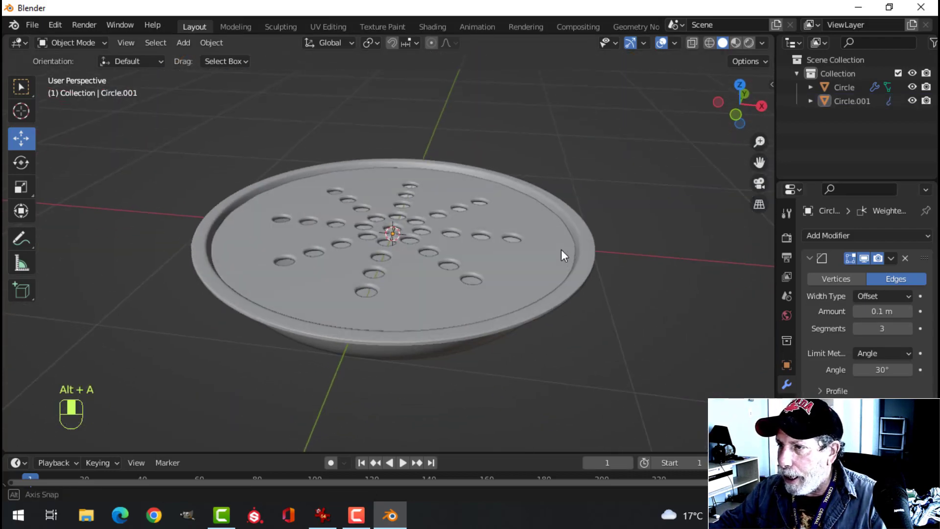
- Enable Cavity in the viewport shading options
{"action": "left_click", "coordinate": [762, 43]}
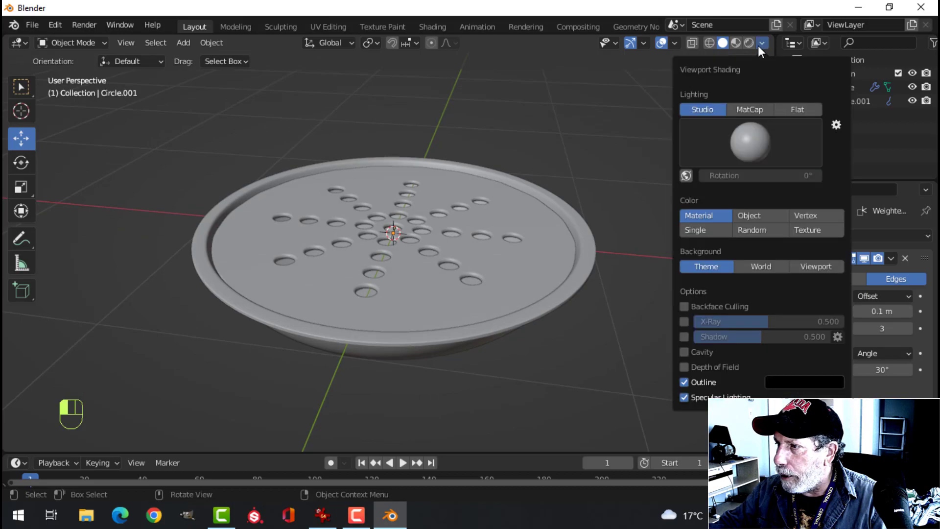
{"action": "left_click", "coordinate": [683, 351]}
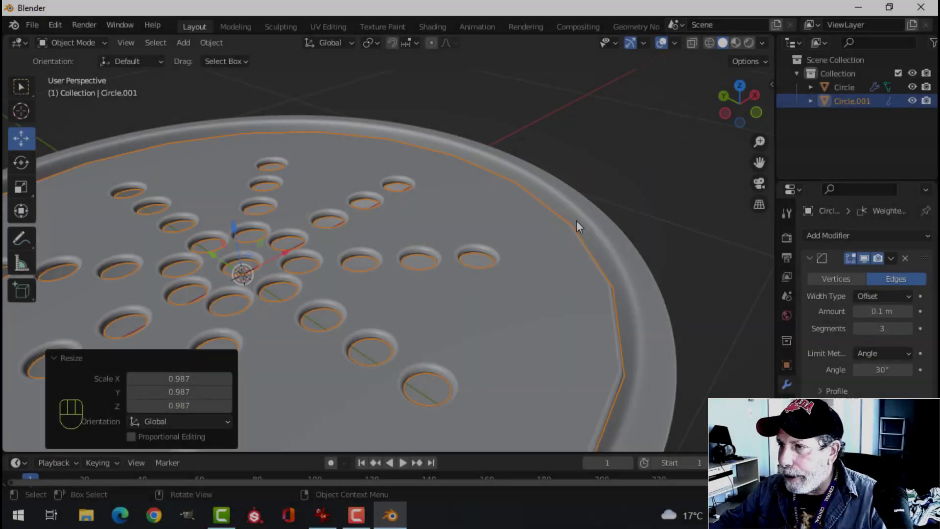
- Isolate the bowl in local view and open its mesh for editing with the Subdivision modifier's viewport display switched off
{"action": "key", "text": "Tab"}
{"action": "key", "text": "alt+a"}
{"action": "scroll", "coordinate": [609, 243], "scroll_direction": "down", "scroll_amount": 2}
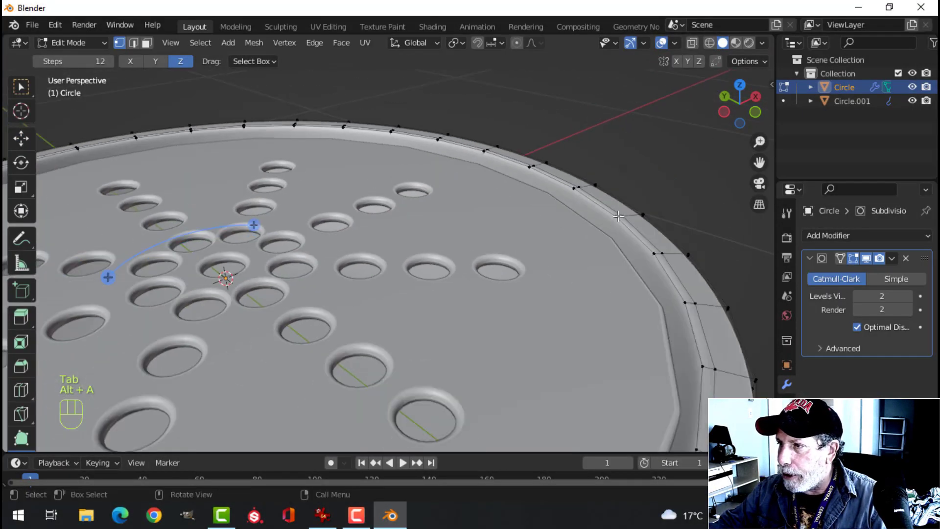
{"action": "key", "text": "Tab"}
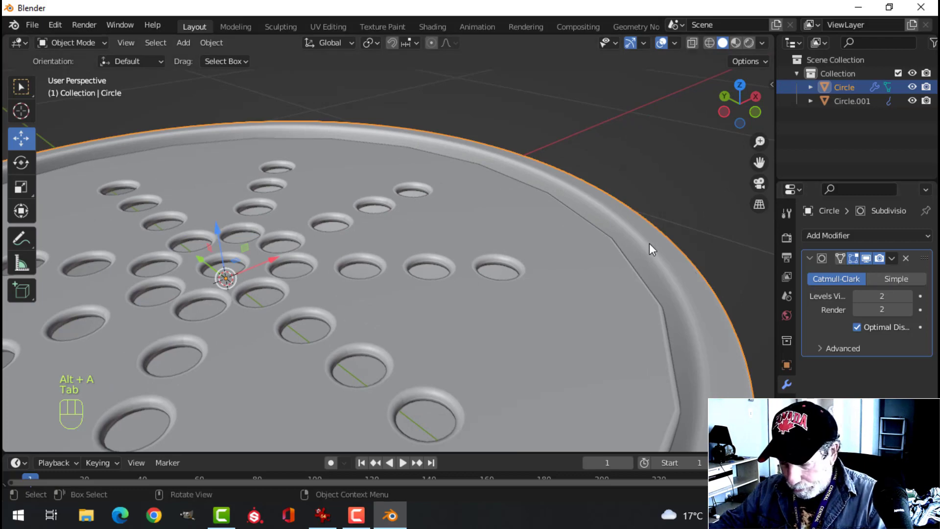
{"action": "key", "text": "slash"}
{"action": "key", "text": "Tab"}
{"action": "scroll", "coordinate": [558, 245], "scroll_direction": "up", "scroll_amount": 5}
{"action": "key", "text": "alt+a"}
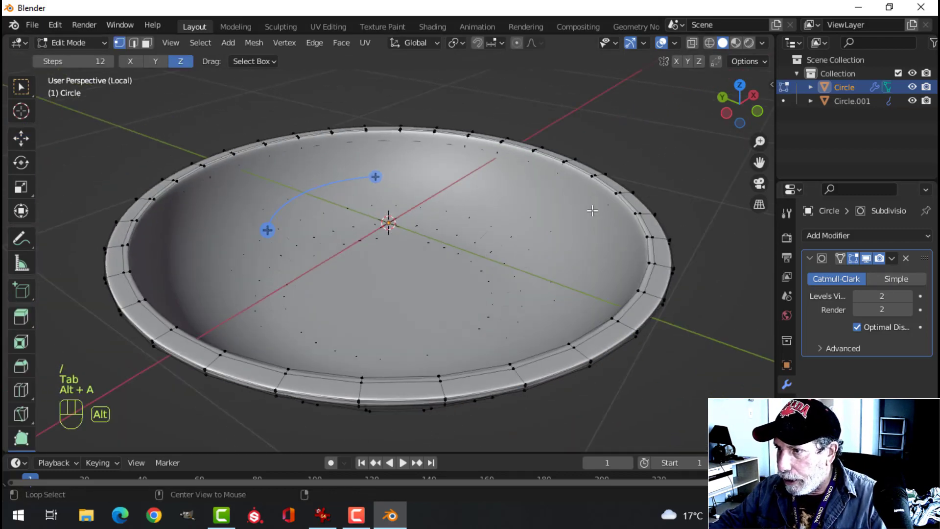
{"action": "left_click", "coordinate": [854, 259]}
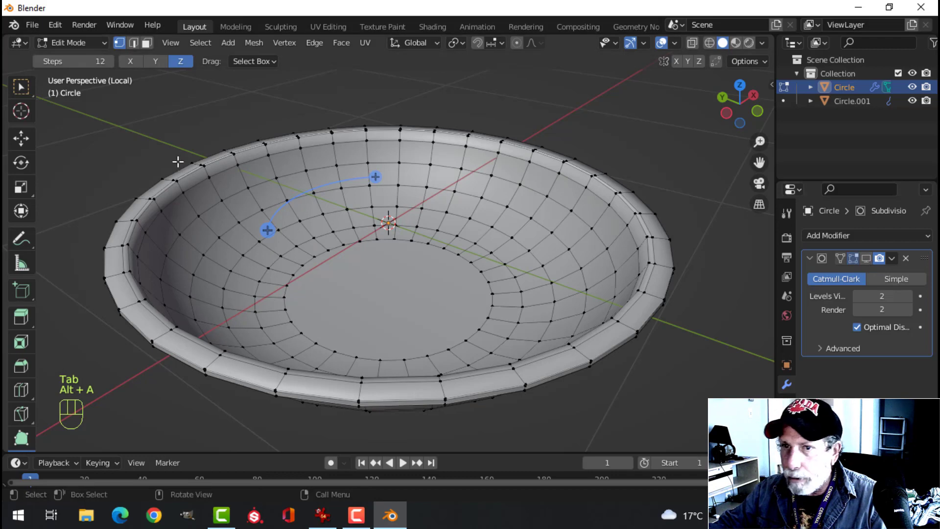
- Extrude the edge loop just inside the bowl's rim and scale it inward to form a flat ledge
{"action": "left_click", "coordinate": [22, 144]}
{"action": "key", "text": "2"}
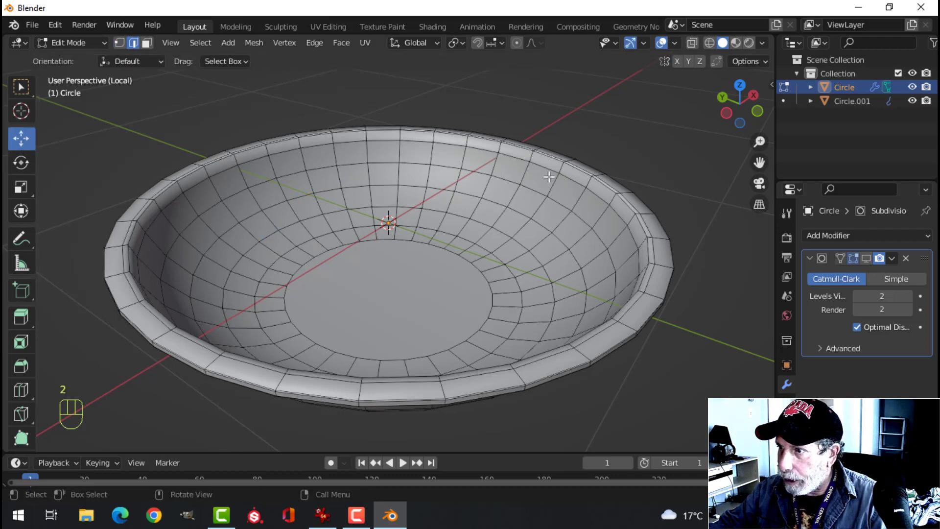
{"action": "left_click", "coordinate": [592, 180], "text": "alt+shift"}
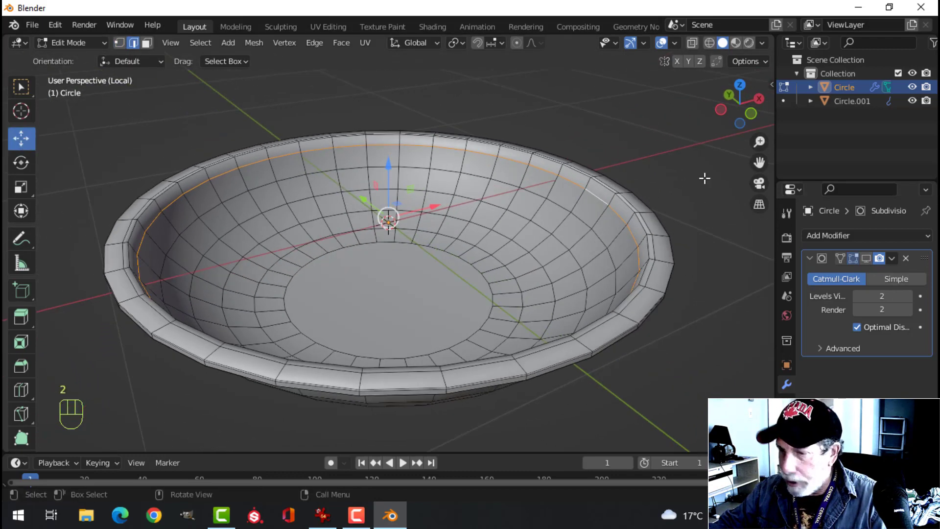
{"action": "key", "text": "e"}
{"action": "right_click", "coordinate": [677, 183]}
{"action": "key", "text": "s"}
{"action": "left_click", "coordinate": [653, 187]}
- Recalculate the normals of the whole bowl mesh and turn on the Face Orientation overlay to check them
{"action": "key", "text": "a"}
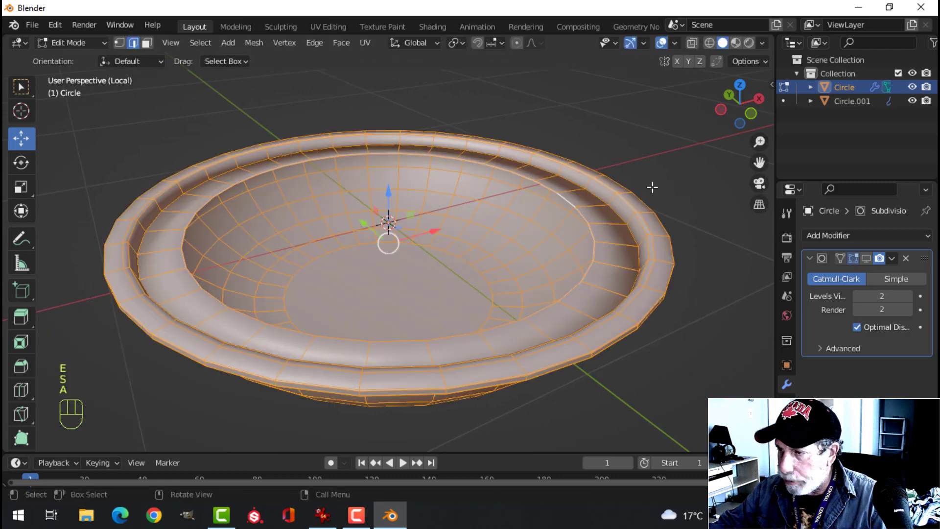
{"action": "key", "text": "alt+n"}
{"action": "left_click", "coordinate": [652, 187]}
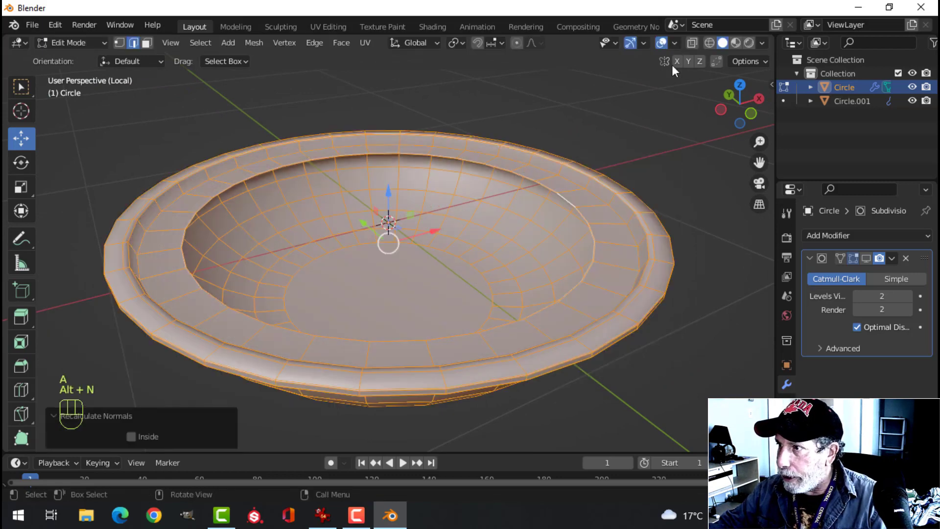
{"action": "left_click", "coordinate": [674, 43]}
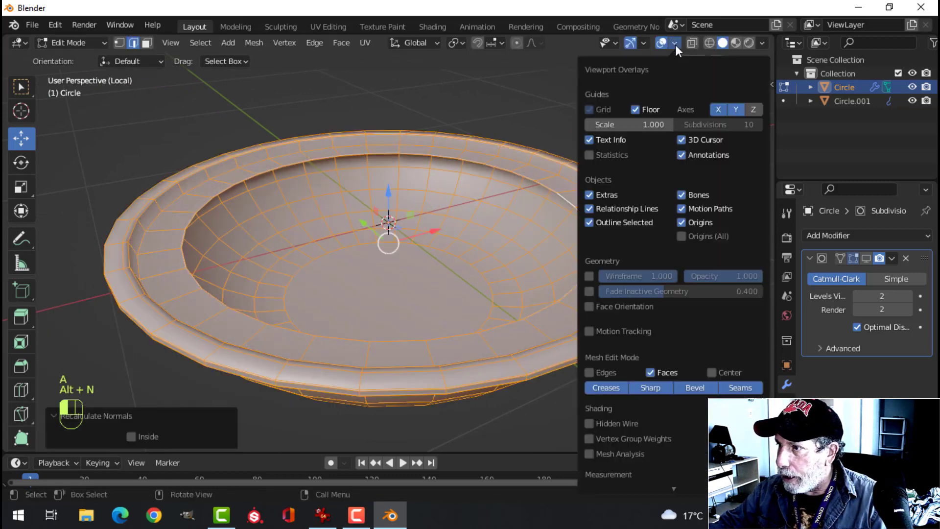
{"action": "left_click", "coordinate": [613, 307]}
{"action": "key", "text": "alt+a"}
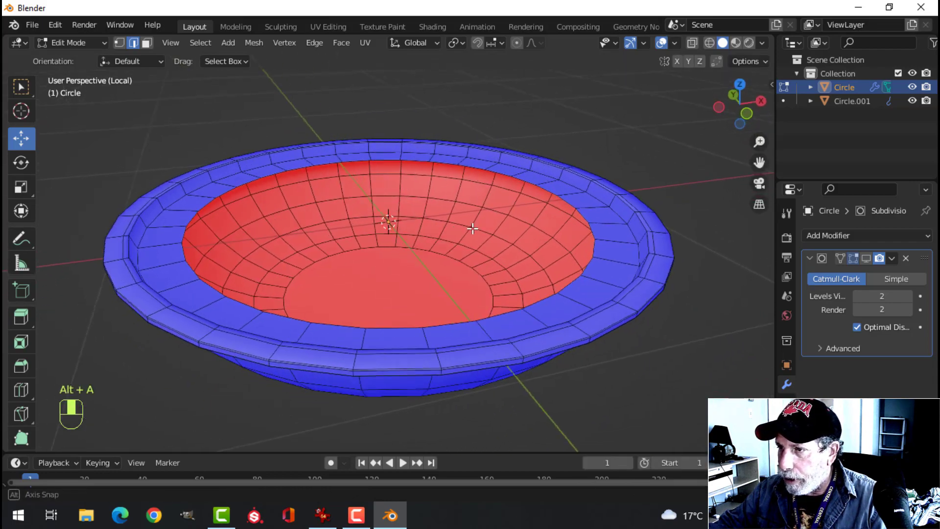
- Extrude the ledge's inner edge loop straight down to form a short lip inside the bowl
{"action": "middle_click_drag", "start_coordinate": [473, 229], "coordinate": [503, 219]}
{"action": "scroll", "coordinate": [491, 230], "scroll_direction": "down", "scroll_amount": 1}
{"action": "left_click", "coordinate": [525, 199], "text": "alt+shift"}
{"action": "key", "text": "e"}
{"action": "right_click", "coordinate": [481, 209]}
{"action": "left_click_drag", "start_coordinate": [391, 167], "coordinate": [393, 187]}
{"action": "key", "text": "alt+a"}
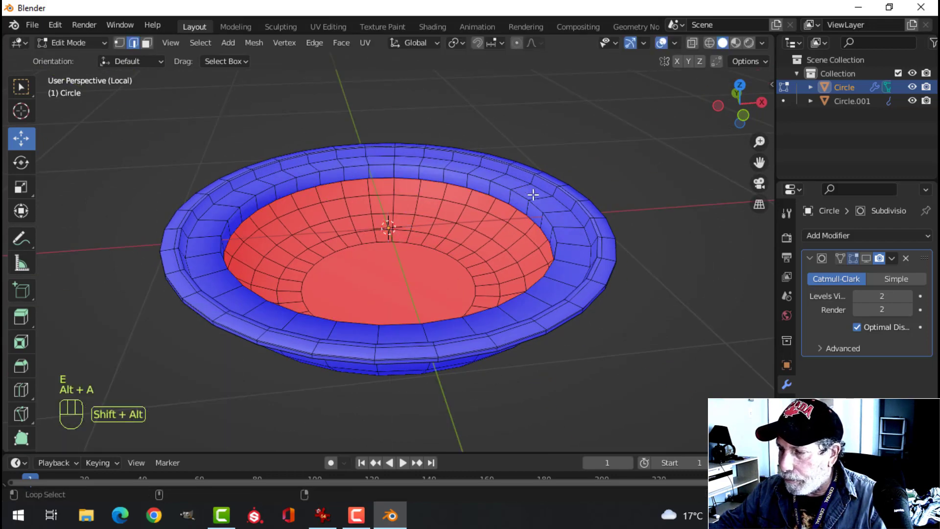
- Switch the Subdivision modifier's viewport display back on, turn off Face Orientation and return to Object Mode
{"action": "left_click", "coordinate": [866, 258]}
{"action": "left_click", "coordinate": [674, 44]}
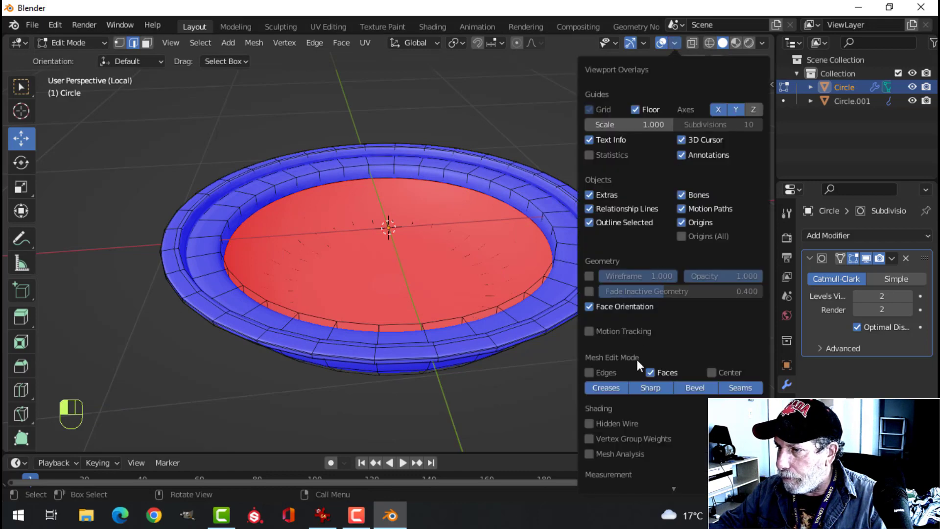
{"action": "left_click", "coordinate": [590, 306]}
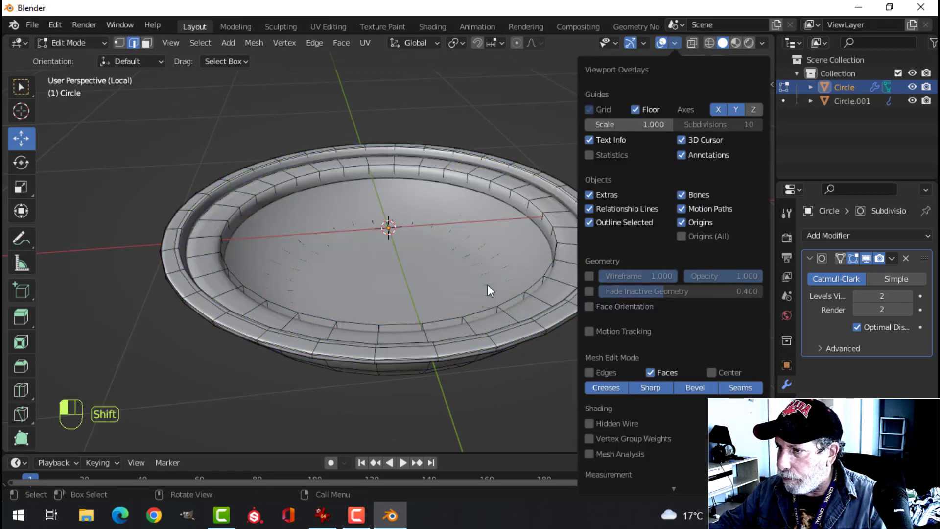
{"action": "key", "text": "Tab"}
{"action": "middle_click_drag", "start_coordinate": [613, 249], "coordinate": [571, 236]}
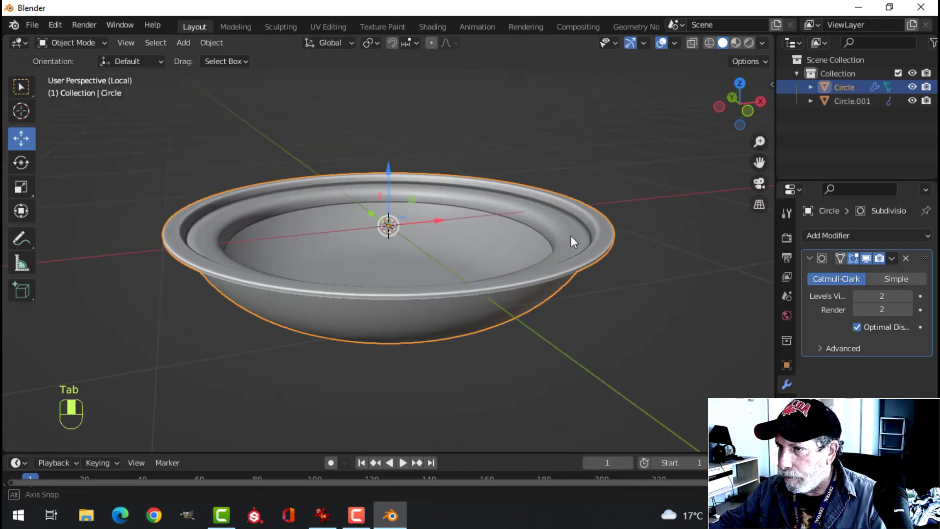
- Add a supporting edge loop around the bowl's inner ledge with a loop cut
{"action": "key", "text": "Tab"}
{"action": "scroll", "coordinate": [571, 236], "scroll_direction": "up", "scroll_amount": 1}
{"action": "middle_click_drag", "start_coordinate": [557, 196], "coordinate": [503, 257], "text": "shift"}
{"action": "key", "text": "ctrl+r"}
{"action": "left_click", "coordinate": [498, 254]}
{"action": "left_click", "coordinate": [499, 260]}
- Leave mesh editing and local view so that the perforated disc is shown together with the bowl
{"action": "key", "text": "Tab"}
{"action": "key", "text": "alt+a"}
{"action": "key", "text": "alt+h"}
{"action": "key", "text": "slash"}
{"action": "key", "text": "alt+a"}
- Move the perforated disc's entire mesh slightly down along Z toward the bowl's ledge
{"action": "left_click", "coordinate": [475, 282]}
{"action": "key", "text": "Tab"}
{"action": "key", "text": "a"}
{"action": "scroll", "coordinate": [471, 297], "scroll_direction": "down", "scroll_amount": 2}
{"action": "middle_click_drag", "start_coordinate": [471, 298], "coordinate": [474, 260], "text": "shift"}
{"action": "left_click_drag", "start_coordinate": [297, 190], "coordinate": [302, 208]}
{"action": "key", "text": "Tab"}
{"action": "key", "text": "alt+a"}
- Hide the gizmos and overlays and examine how the perforated disc fits in the bowl from above and the side
{"action": "scroll", "coordinate": [467, 238], "scroll_direction": "down", "scroll_amount": 4}
{"action": "middle_click_drag", "start_coordinate": [474, 243], "coordinate": [489, 227]}
{"action": "left_click", "coordinate": [631, 43]}
{"action": "left_click", "coordinate": [662, 43]}
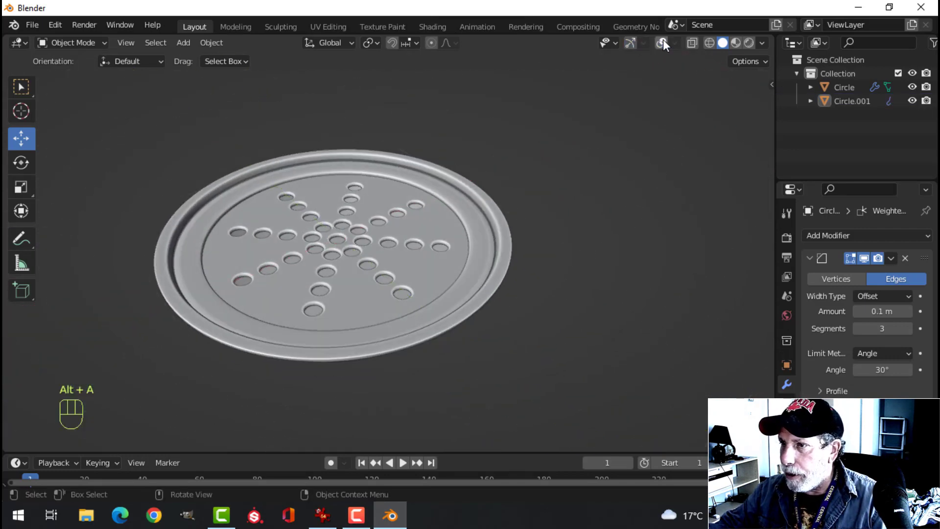
{"action": "mouse_move", "coordinate": [548, 230]}
{"action": "middle_mouse_down"}
{"action": "mouse_move", "coordinate": [546, 272]}
{"action": "mouse_move", "coordinate": [568, 196]}
{"action": "mouse_move", "coordinate": [563, 230]}
{"action": "middle_mouse_up"}
{"action": "scroll", "coordinate": [520, 255], "scroll_direction": "up", "scroll_amount": 3}
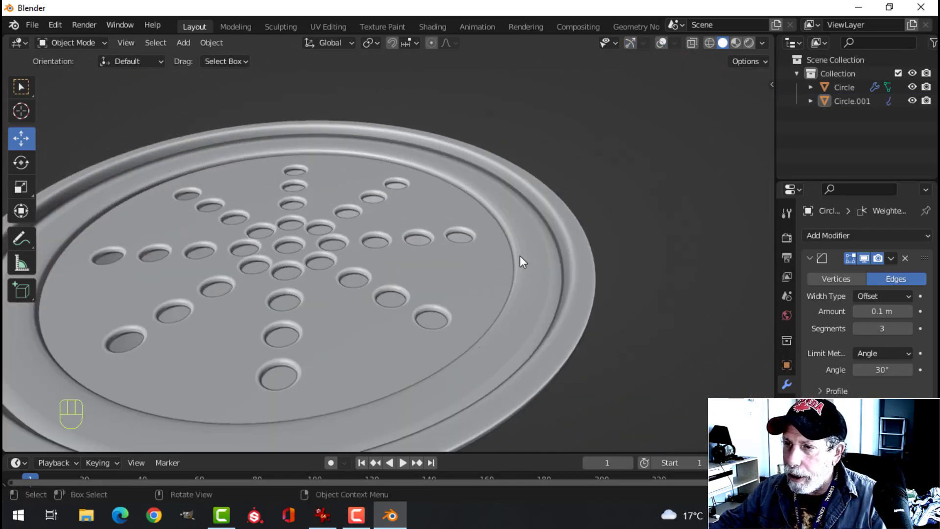
{"action": "middle_click_drag", "start_coordinate": [520, 256], "coordinate": [501, 245], "text": "shift"}
{"action": "scroll", "coordinate": [618, 187], "scroll_direction": "down", "scroll_amount": 2}
{"action": "left_click", "coordinate": [502, 245]}
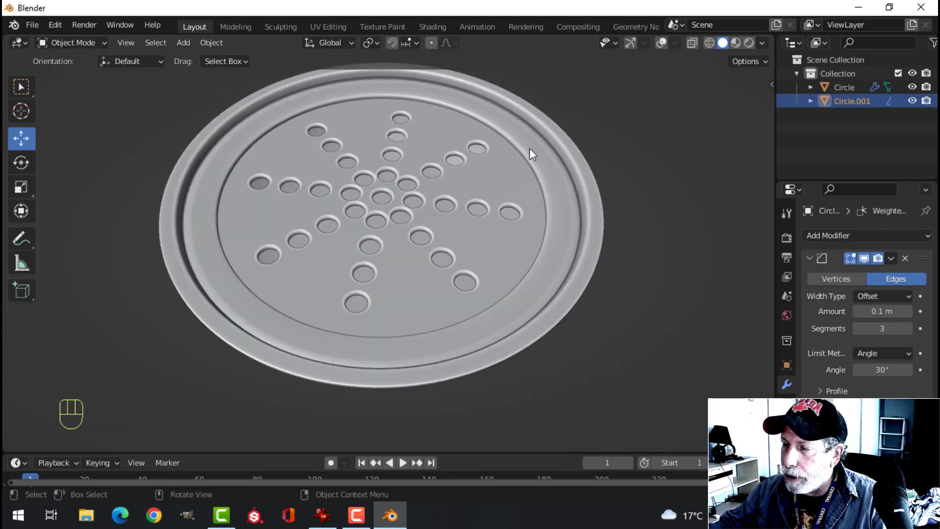
{"action": "middle_click_drag", "start_coordinate": [530, 148], "coordinate": [557, 209]}
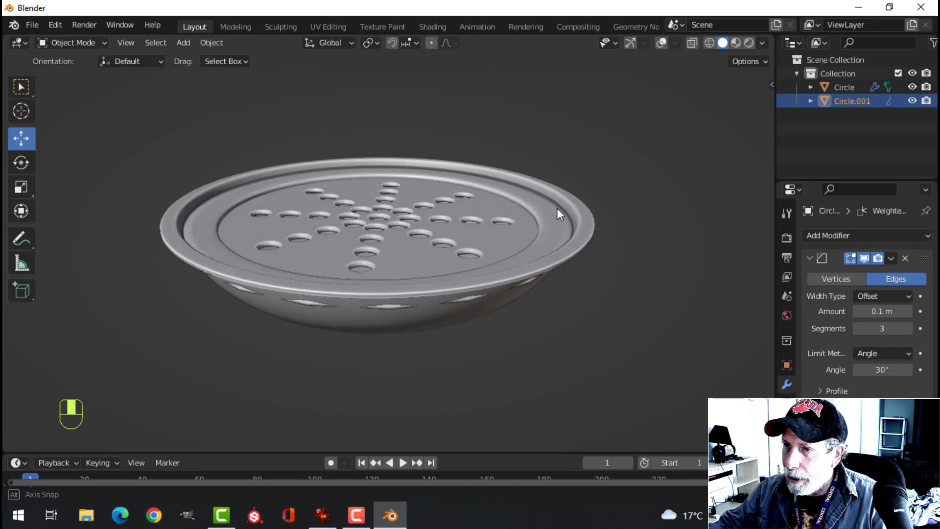
- Select the bowl and show the viewport gizmos and overlays again
{"action": "left_click", "coordinate": [558, 234]}
{"action": "left_click", "coordinate": [632, 41]}
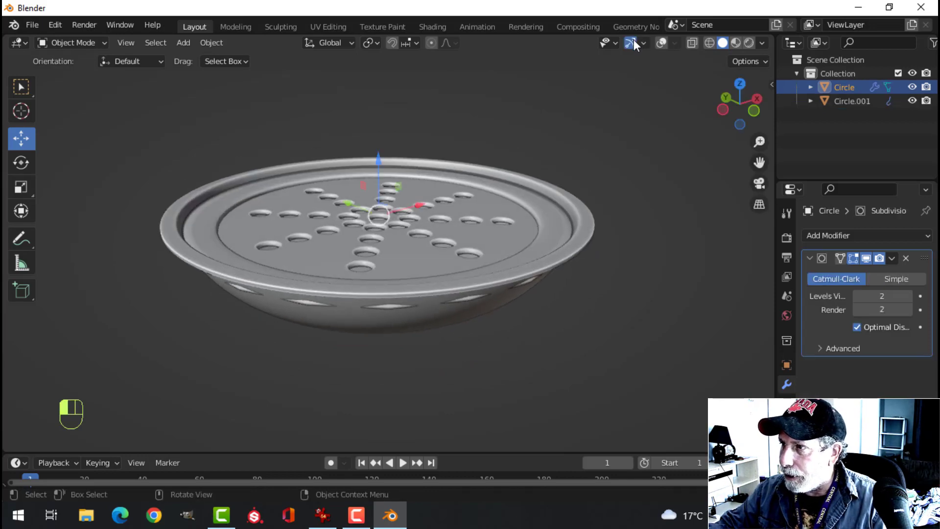
{"action": "left_click", "coordinate": [662, 42]}
{"action": "key", "text": "Tab"}
{"action": "key", "text": "Tab"}
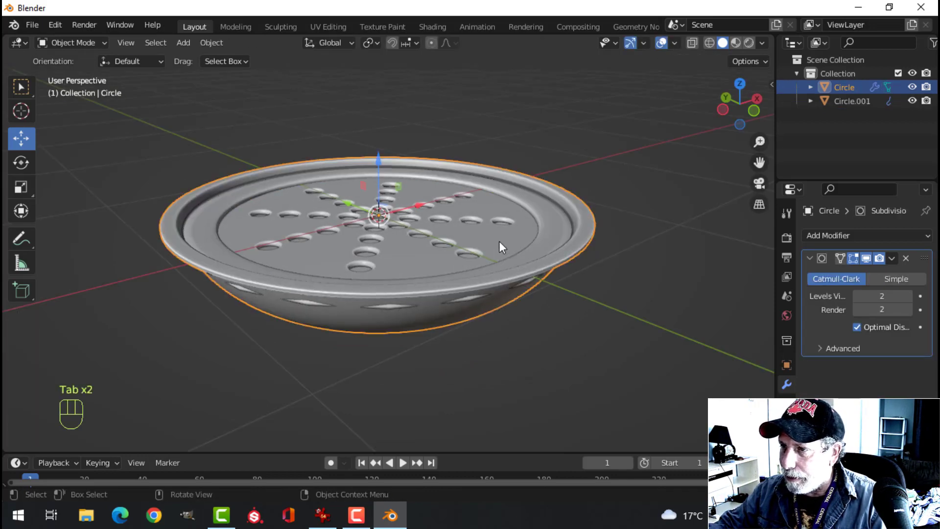
- Scale the perforated disc's entire mesh to about 0.98 so that it fits inside the bowl
{"action": "left_click", "coordinate": [499, 240]}
{"action": "key", "text": "Tab"}
{"action": "key", "text": "a"}
{"action": "key", "text": "s"}
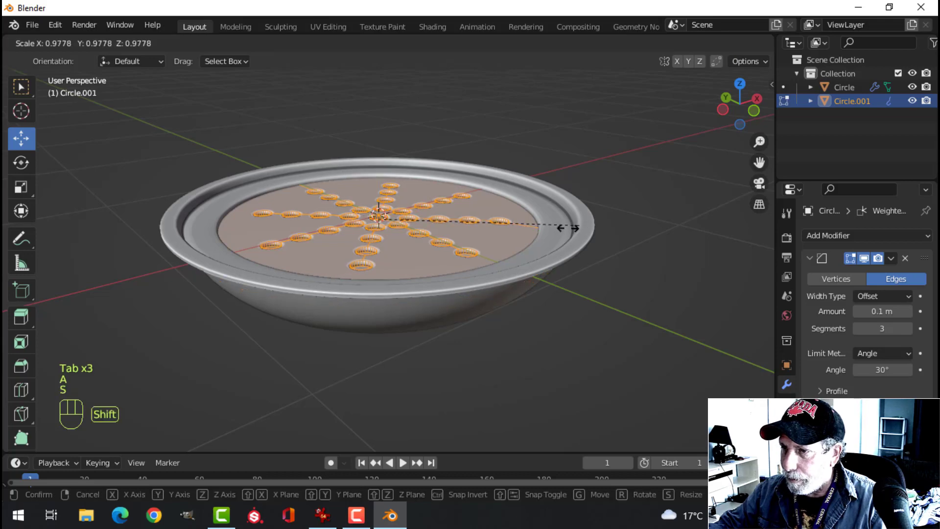
{"action": "left_click", "coordinate": [552, 226]}
{"action": "key", "text": "Tab"}
{"action": "key", "text": "alt+a"}
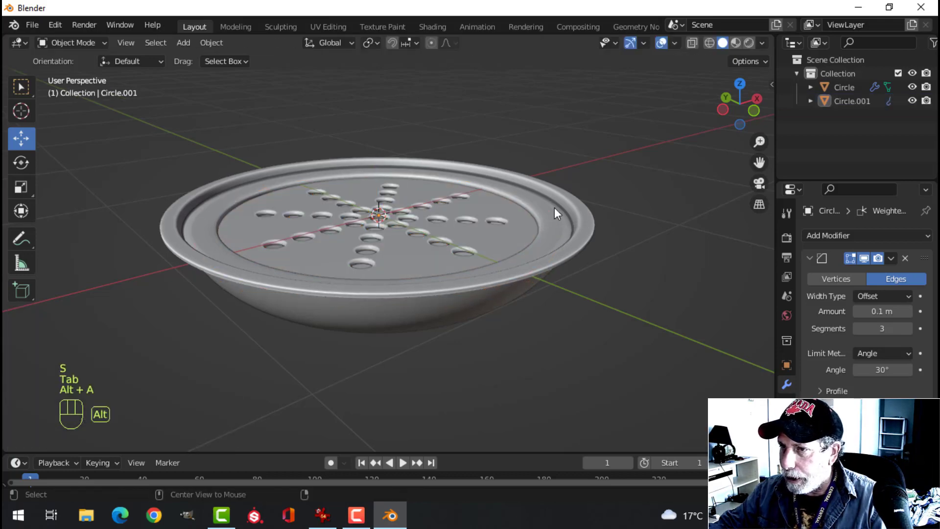
- Hide the viewport gizmos and overlays for a clean view of the finished bowl and disc
{"action": "middle_click_drag", "start_coordinate": [554, 207], "coordinate": [565, 208]}
{"action": "left_click", "coordinate": [629, 43]}
{"action": "left_click", "coordinate": [661, 43]}
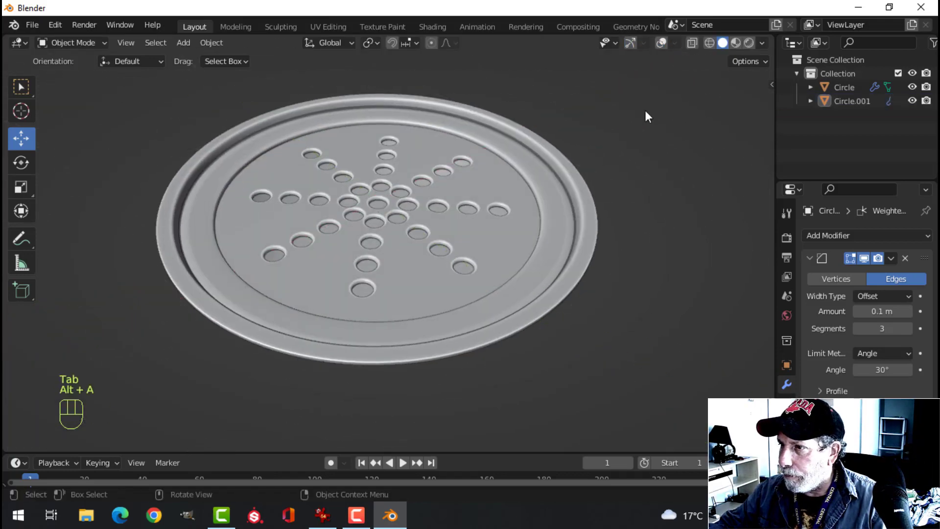
{"action": "middle_click_drag", "start_coordinate": [645, 111], "coordinate": [526, 242]}
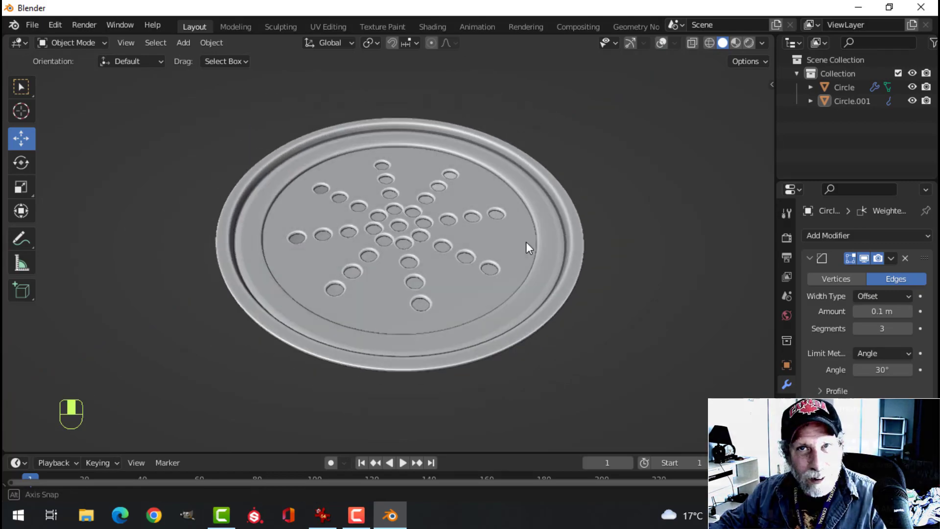